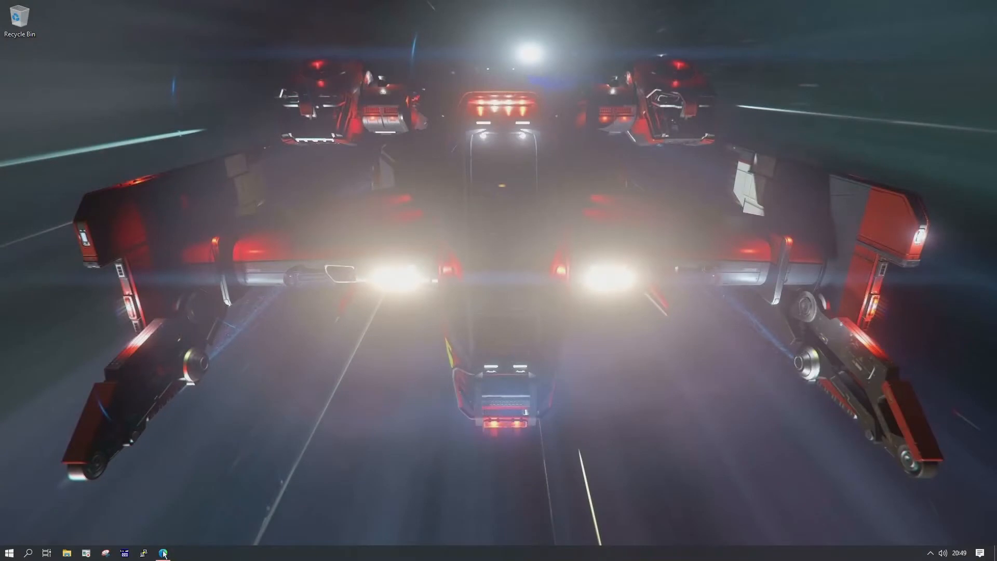
# - Switch to Microsoft Edge and go to the FaceOSC Kinector instructions on the Wieseli site's Kinector page
pyautogui.click(163, 552)
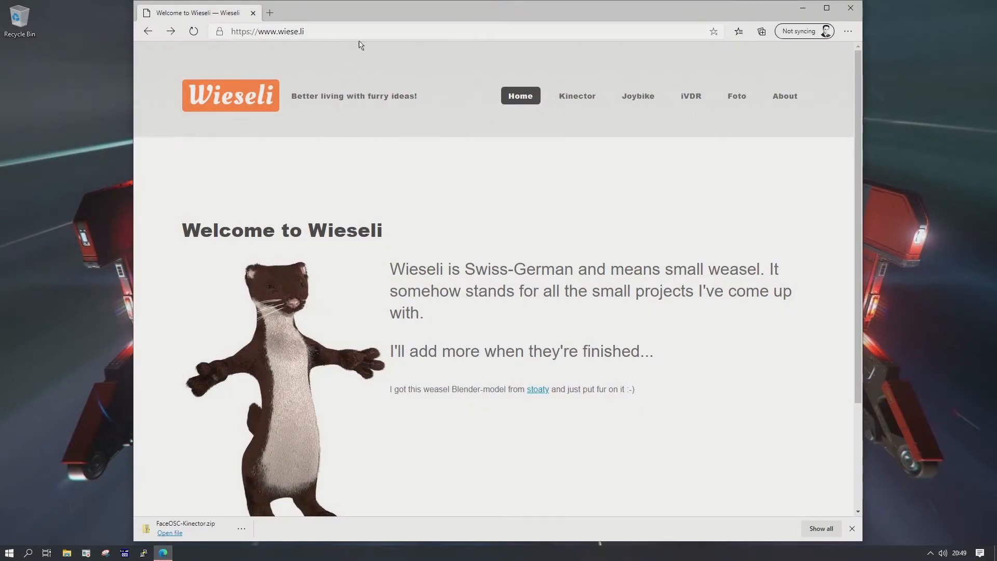
pyautogui.click(563, 95)
pyautogui.scroll(-15, 501, 246)
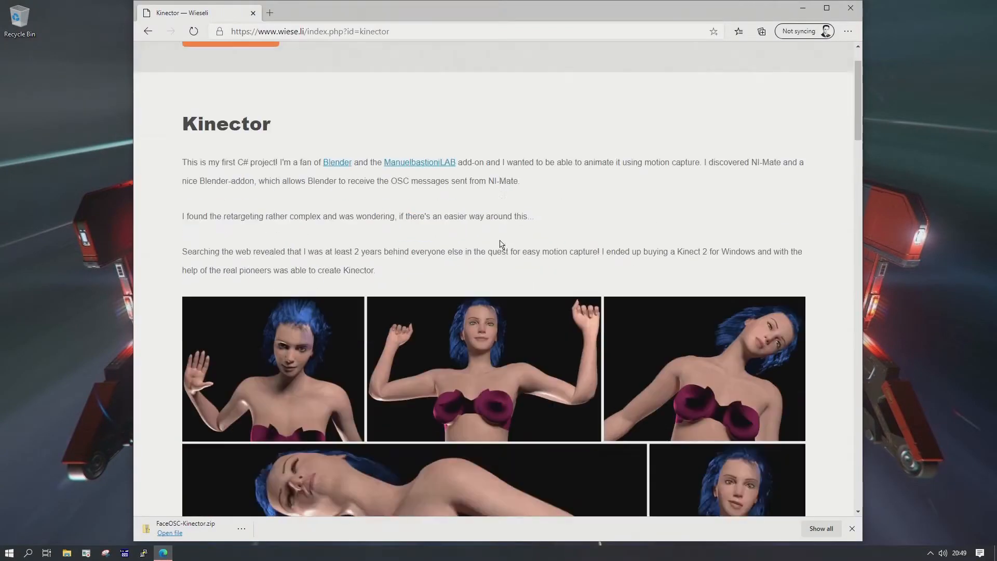
pyautogui.scroll(-15, 501, 246)
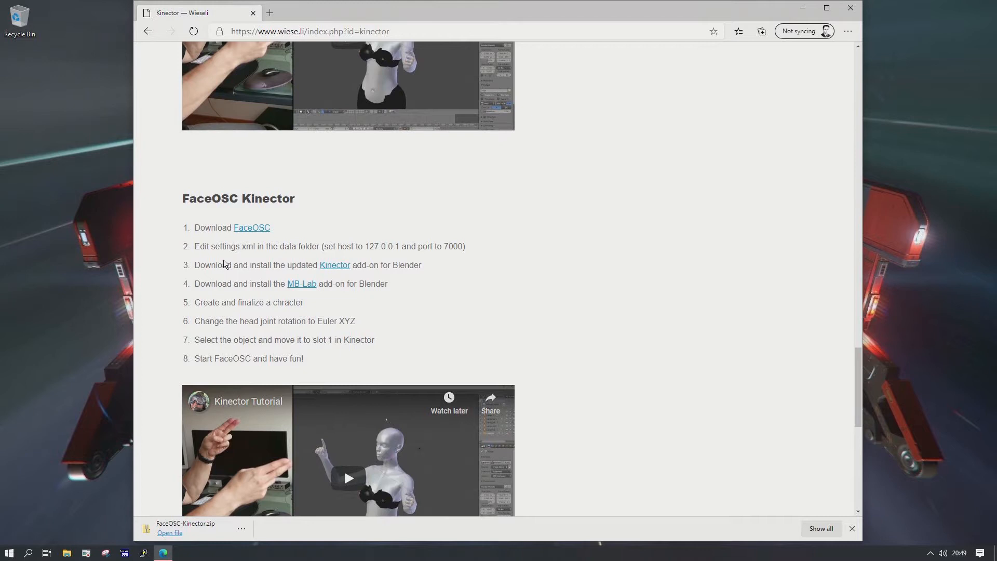
pyautogui.scroll(-1, 202, 270)
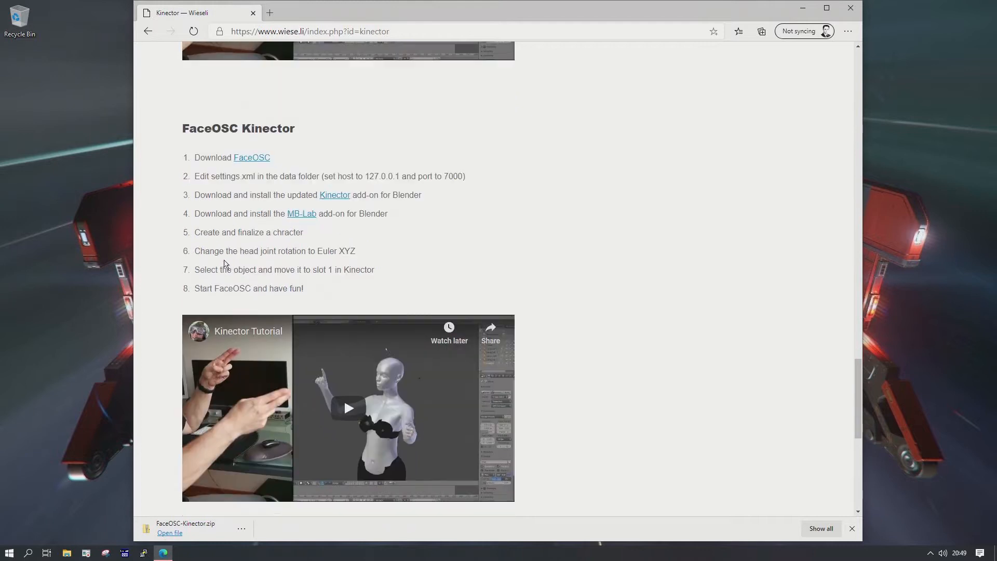
# - Look up the FaceOSC download files on the linked GitHub releases page and return to the Kinector instructions
pyautogui.click(246, 158)
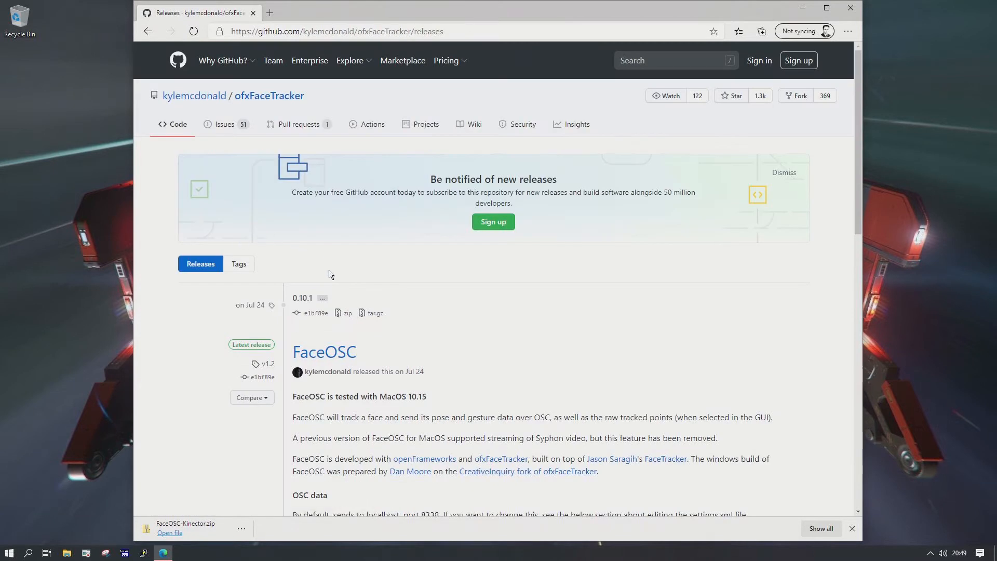
pyautogui.scroll(-10, 331, 463)
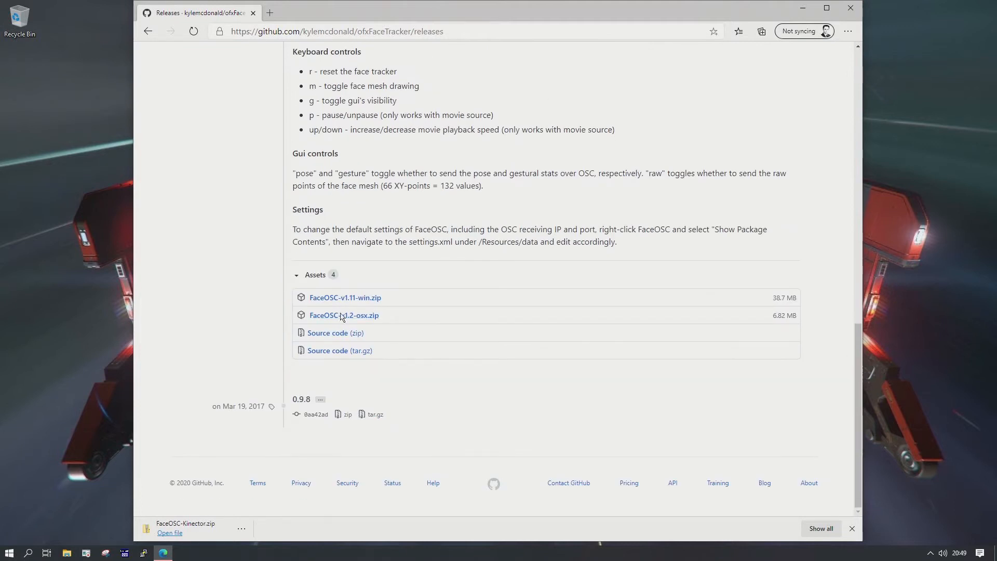
pyautogui.click(146, 28)
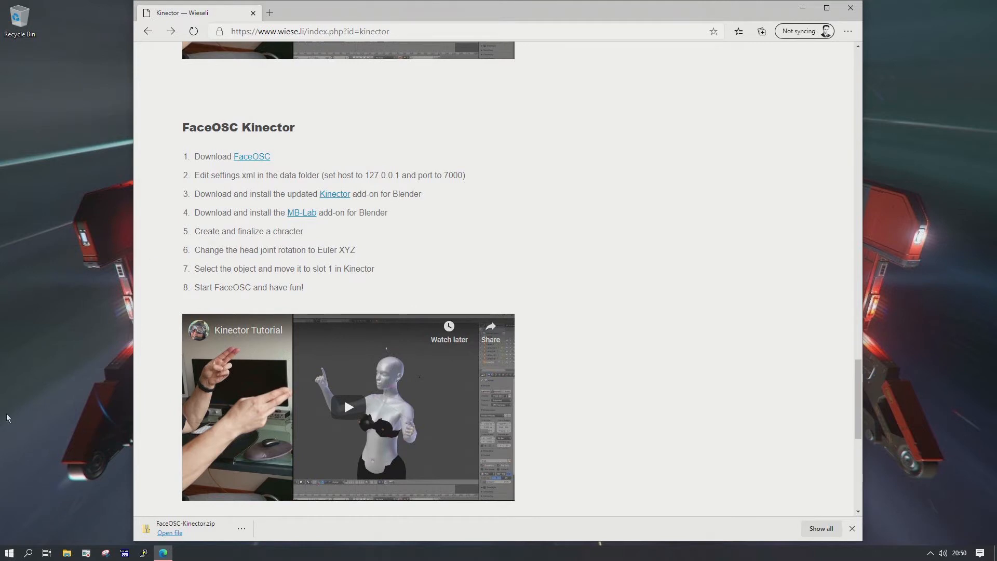
# - Switch to Geany to check the OSC host and port in FaceOSC's settings.xml, and close the editor
pyautogui.click(9, 552)
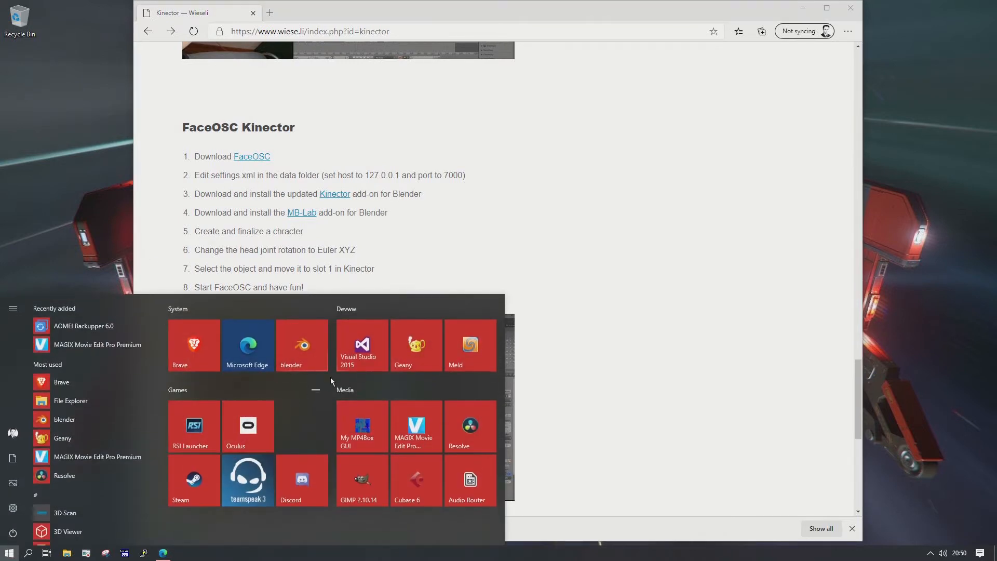
pyautogui.click(407, 351)
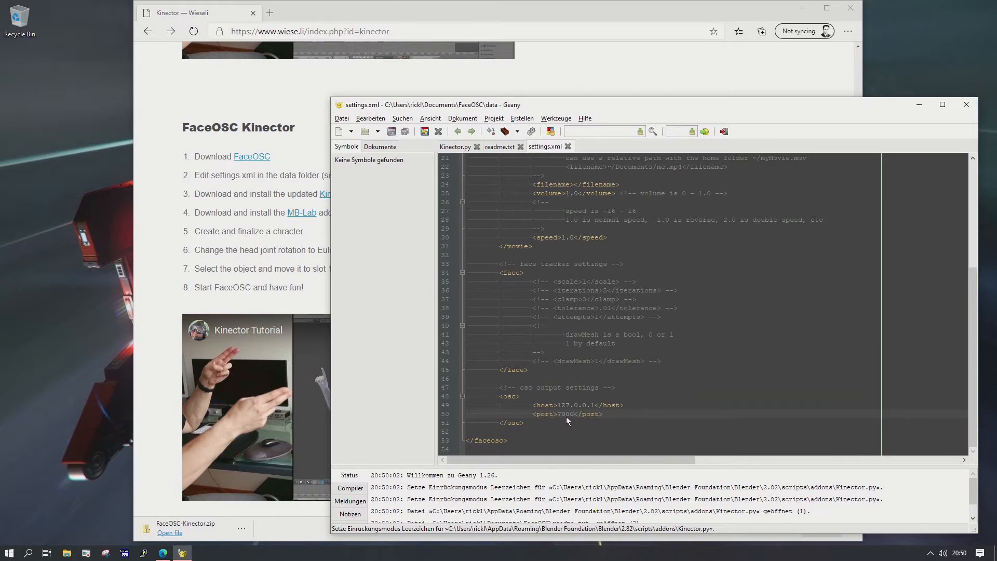
pyautogui.click(966, 105)
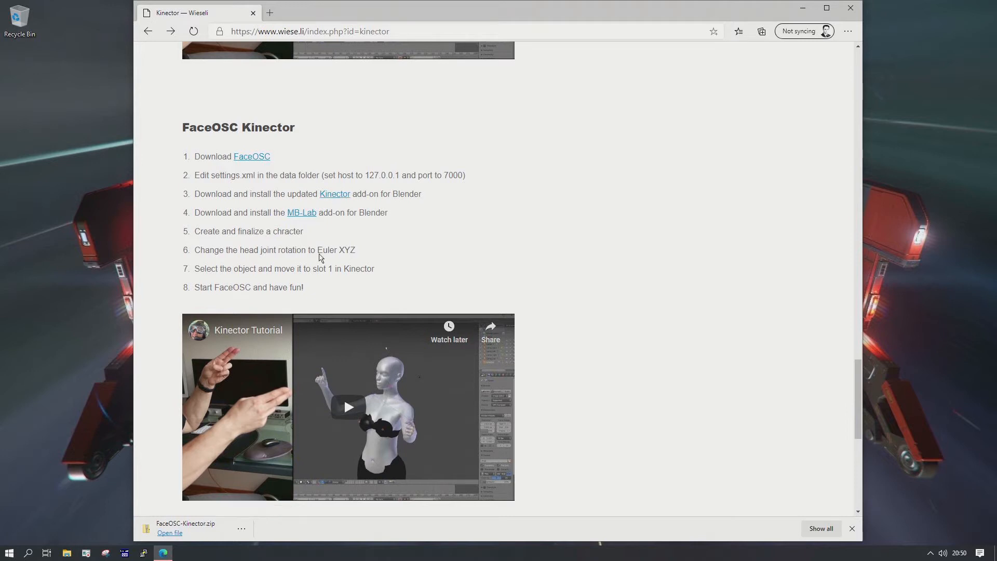
# - Look up the MB-Lab download packages on the linked MB-Lab website and close the page
pyautogui.click(300, 212)
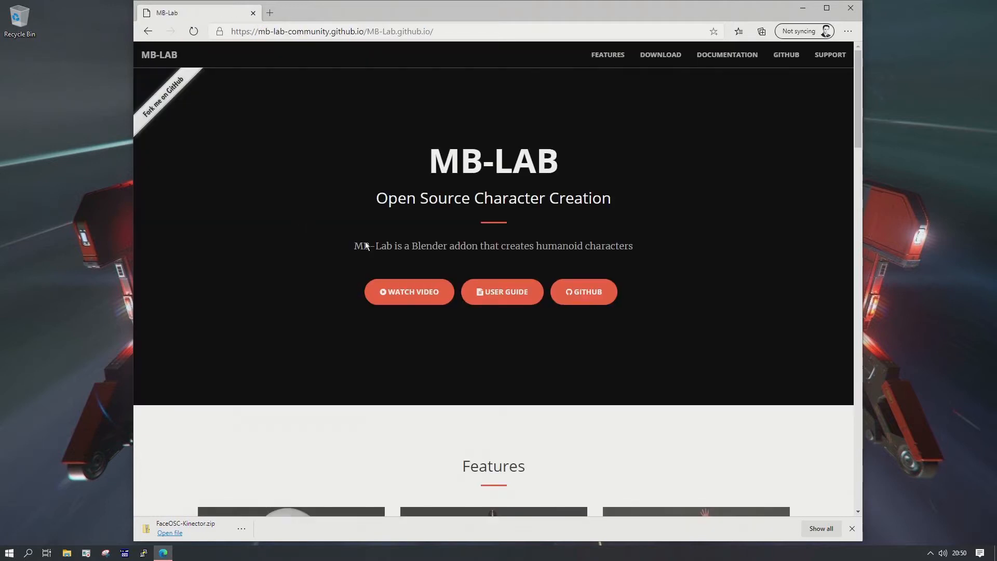
pyautogui.scroll(-5, 364, 247)
pyautogui.scroll(-15, 365, 244)
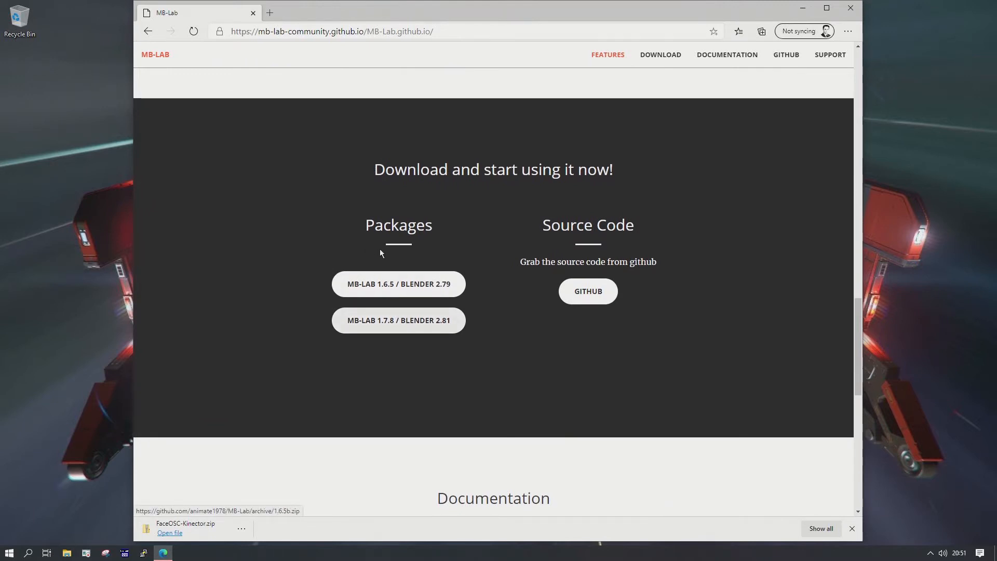
pyautogui.click(253, 13)
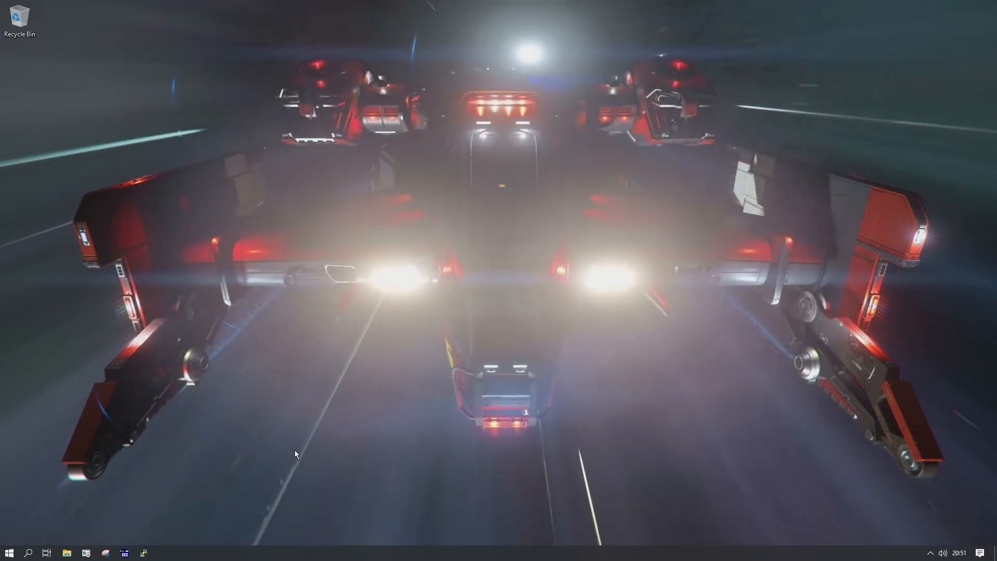
# - Switch to Blender by launching it with its default scene
pyautogui.click(9, 552)
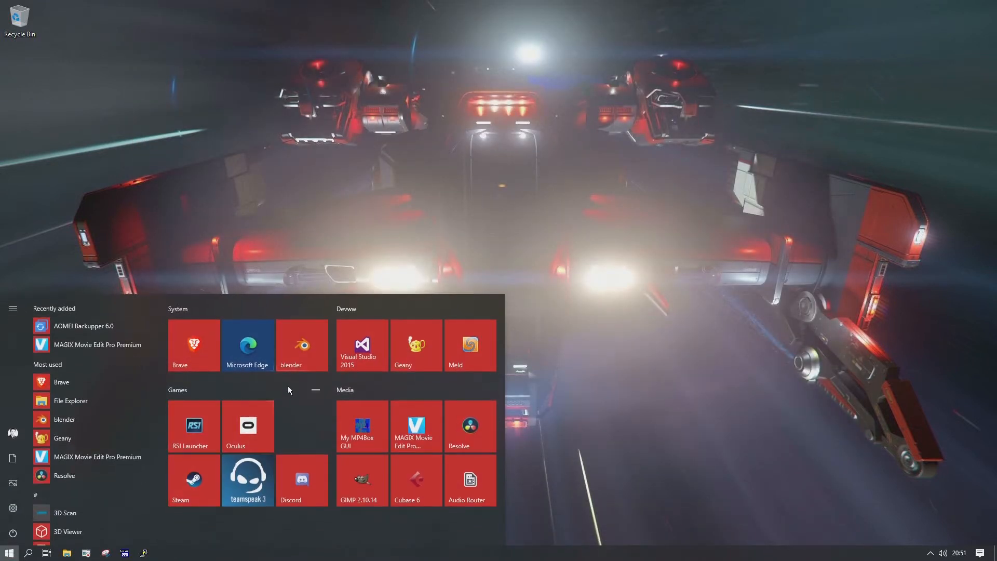
pyautogui.click(299, 359)
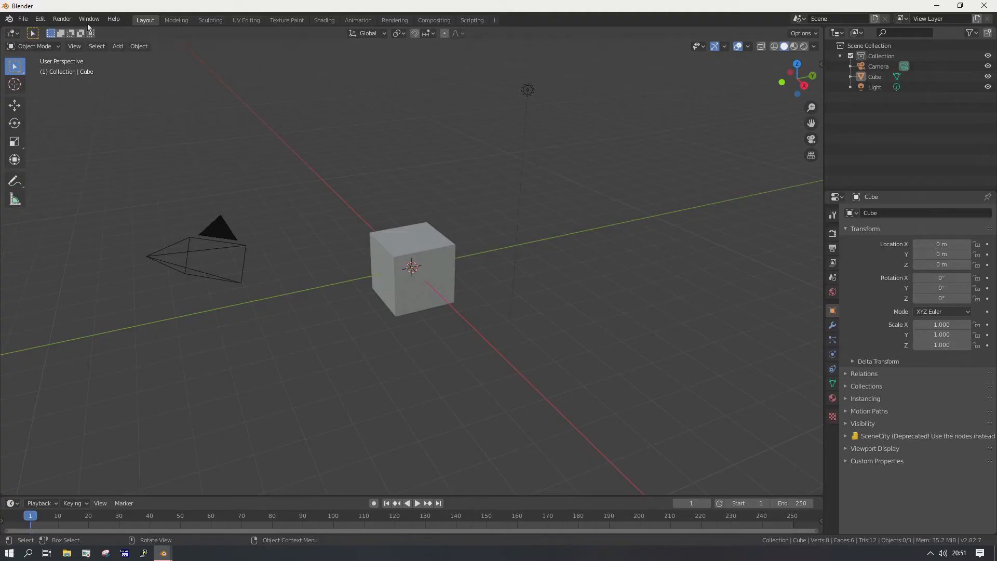
# - Choose FaceOSC-Kinector.zip from the Downloads folder in the add-on installer, cancel the installation and close the preferences
pyautogui.click(40, 18)
pyautogui.click(52, 168)
pyautogui.click(264, 64)
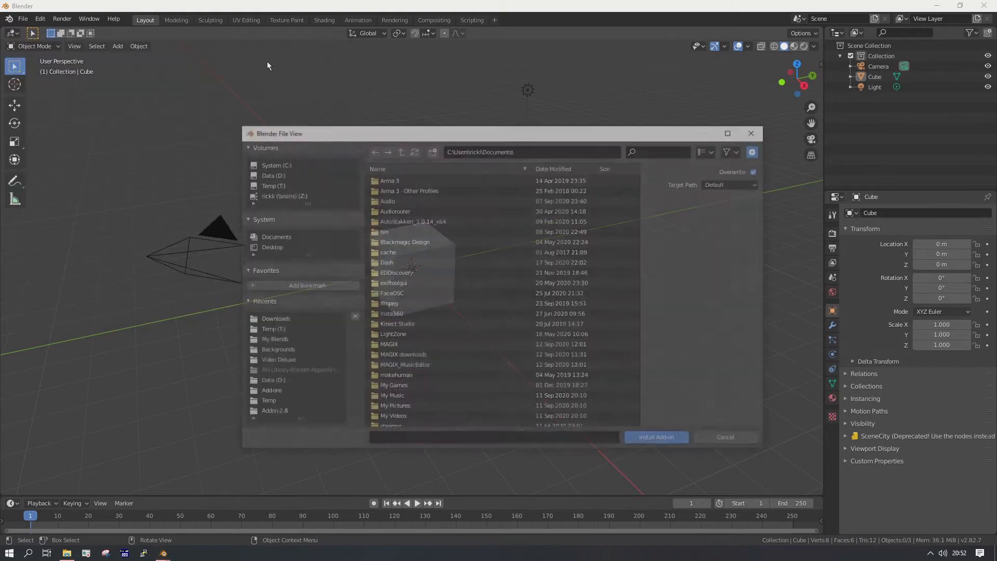
pyautogui.click(264, 319)
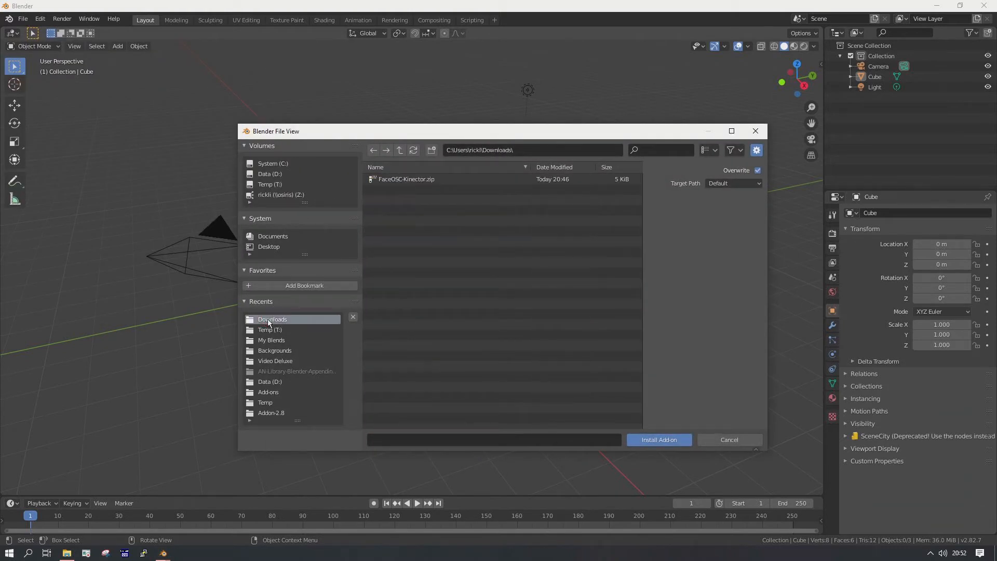
pyautogui.click(420, 182)
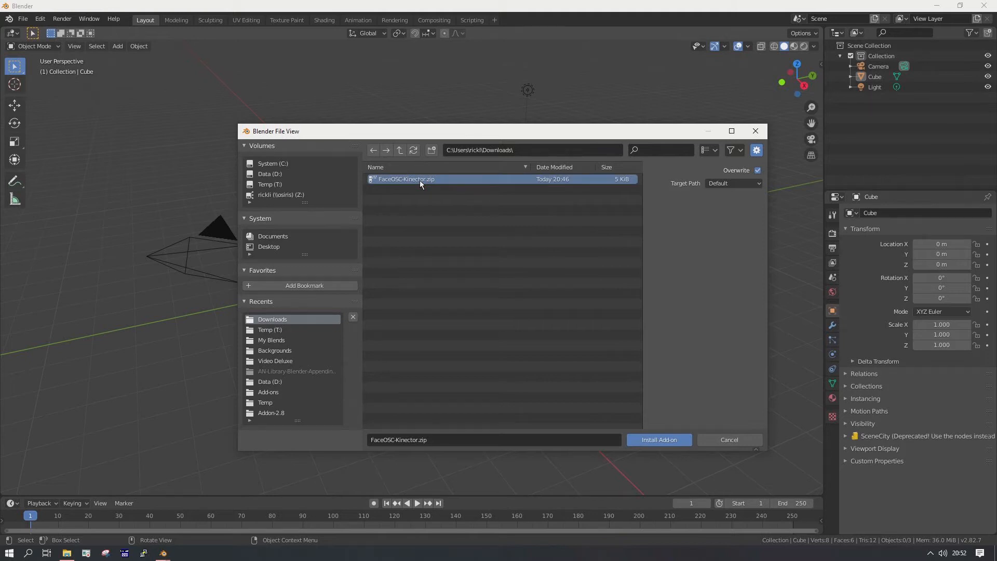
pyautogui.click(725, 440)
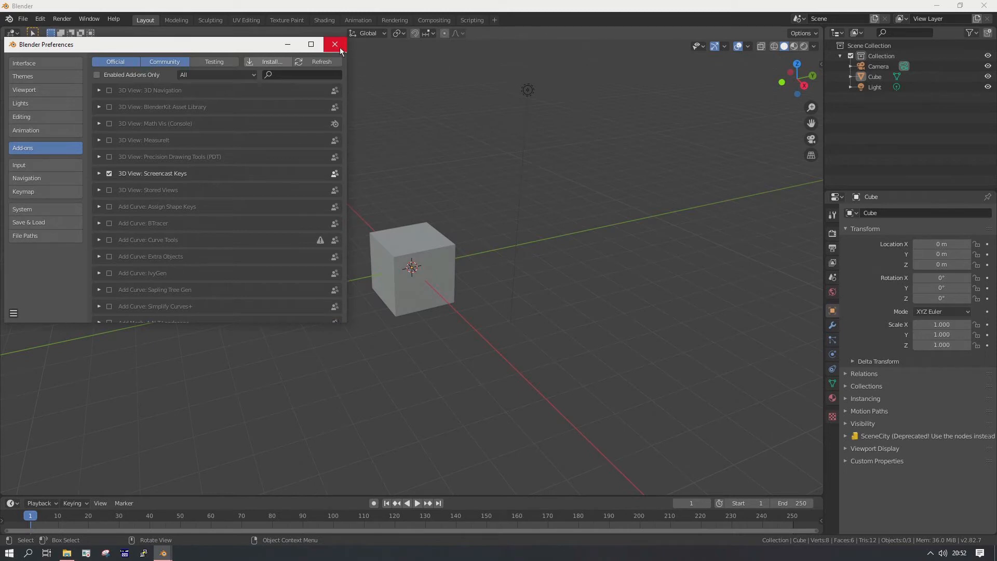
pyautogui.click(334, 44)
# - Show the 3D viewport's sidebar and delete the default cube
pyautogui.click(412, 392)
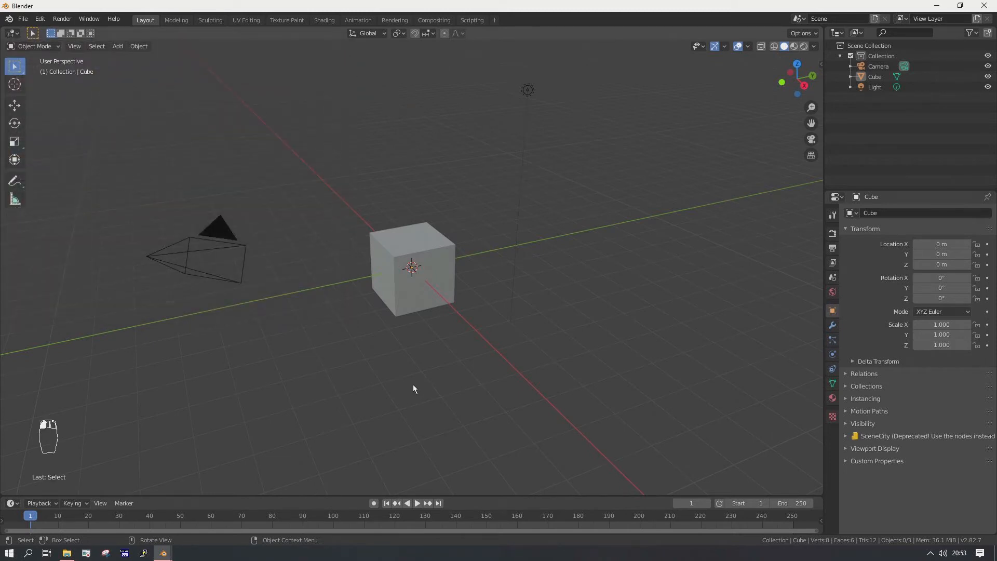
pyautogui.press('n')
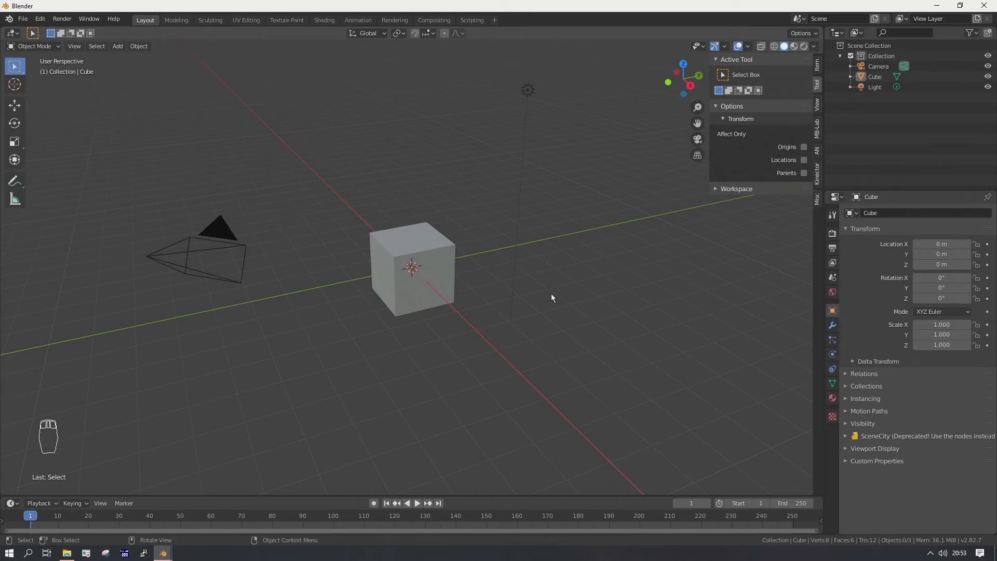
pyautogui.click(450, 269)
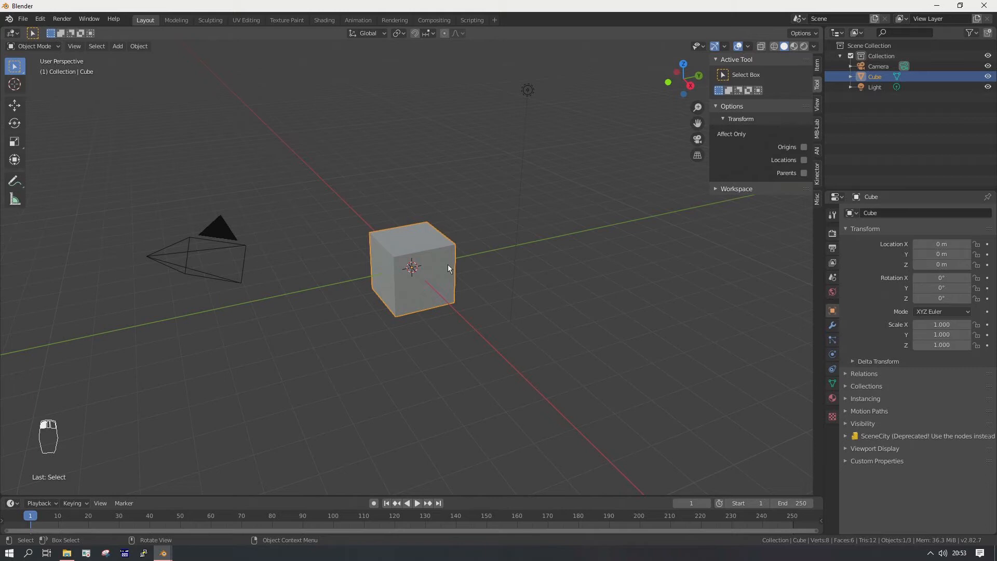
pyautogui.press('x')
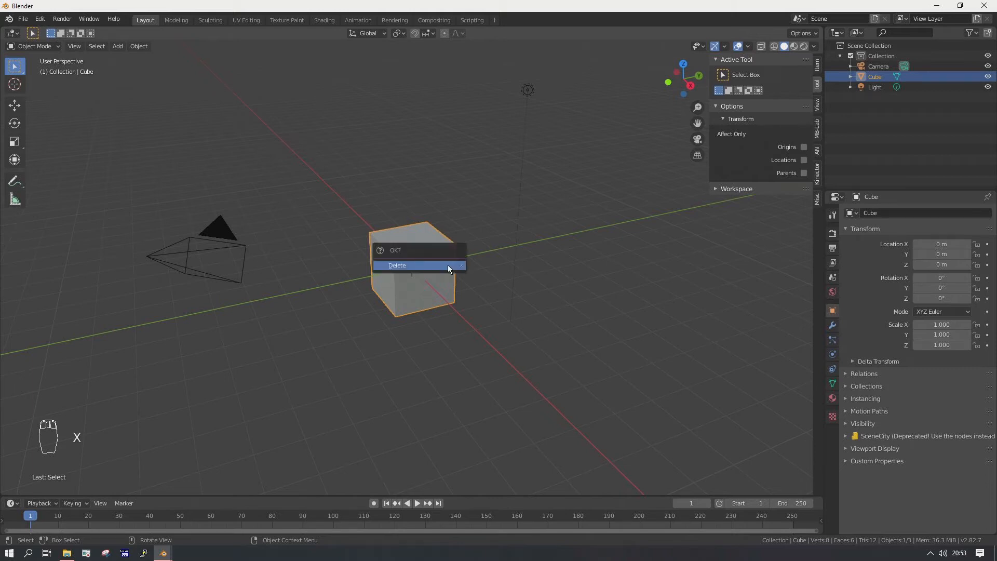
pyautogui.click(449, 265)
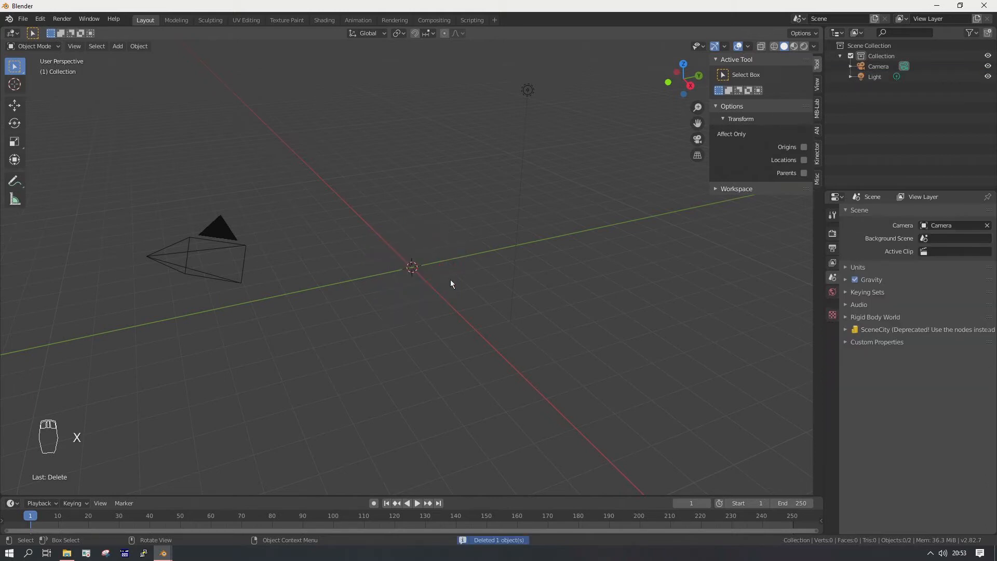
# - Create an MB-Lab character from the Male elf (M_ft01) template using the EEVEE engine
pyautogui.click(816, 108)
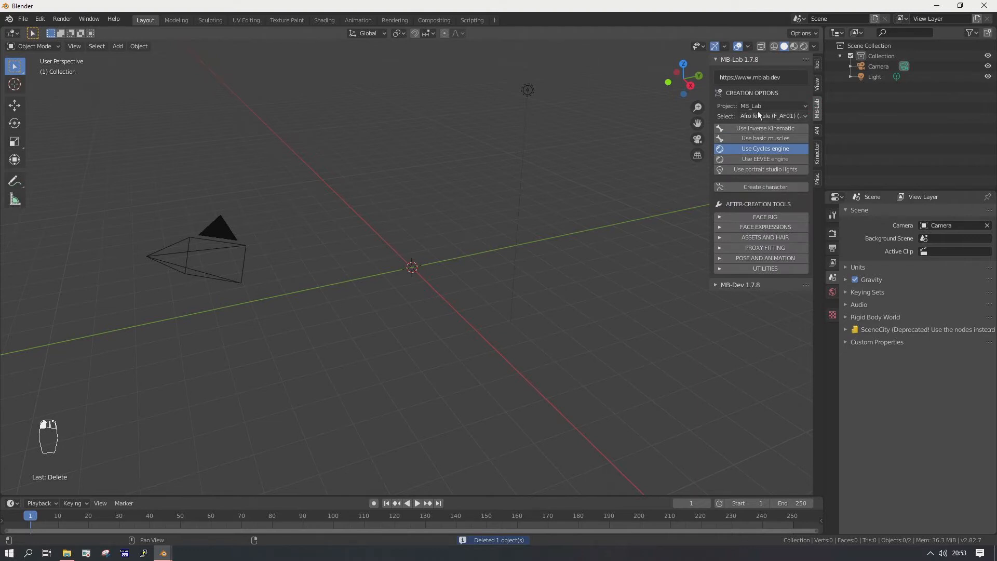
pyautogui.click(761, 115)
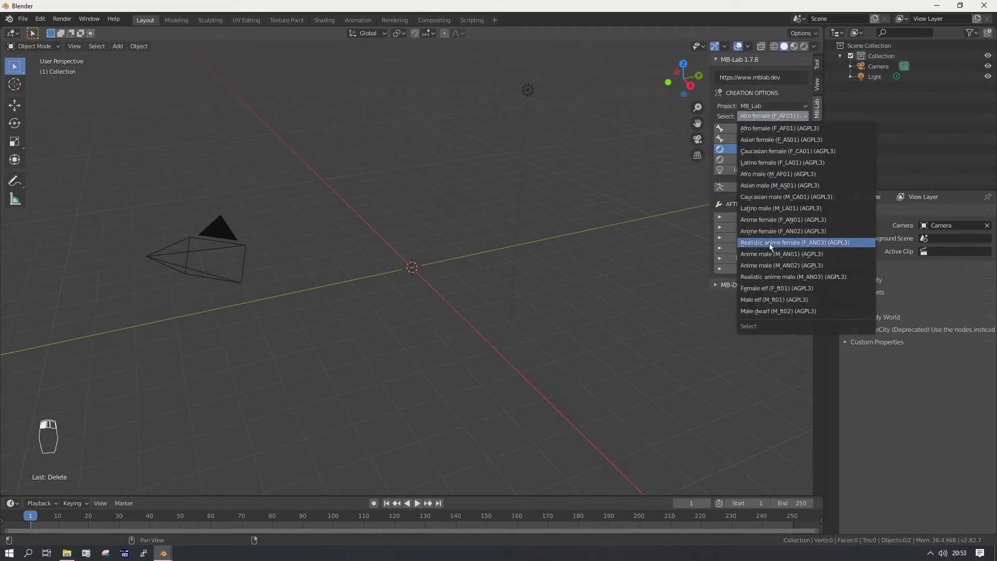
pyautogui.click(792, 300)
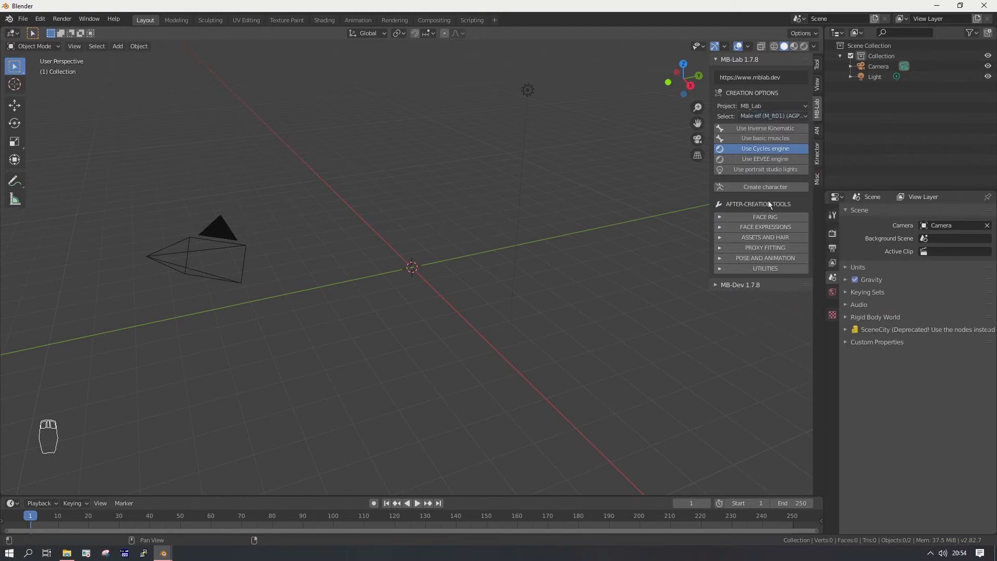
pyautogui.click(750, 160)
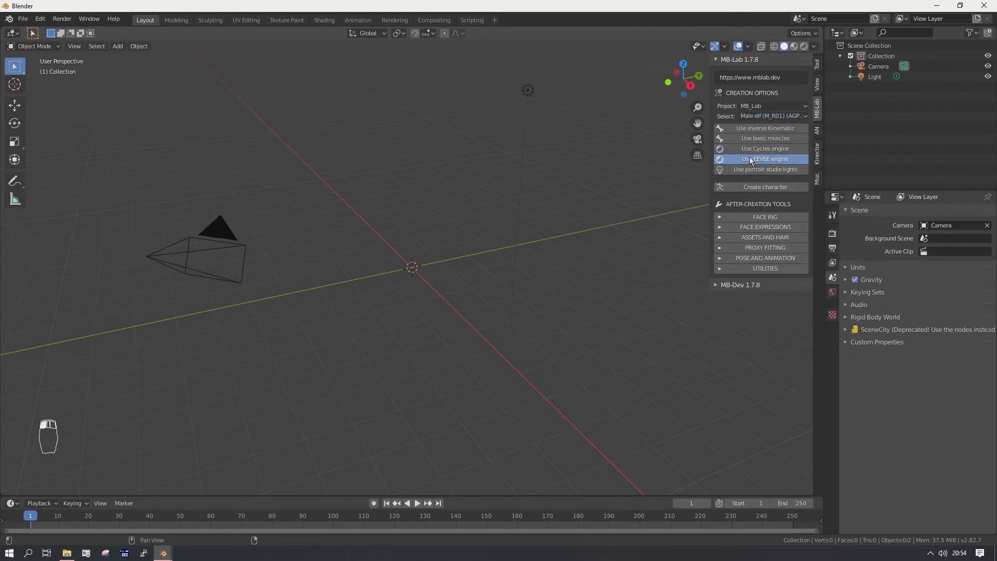
pyautogui.click(764, 188)
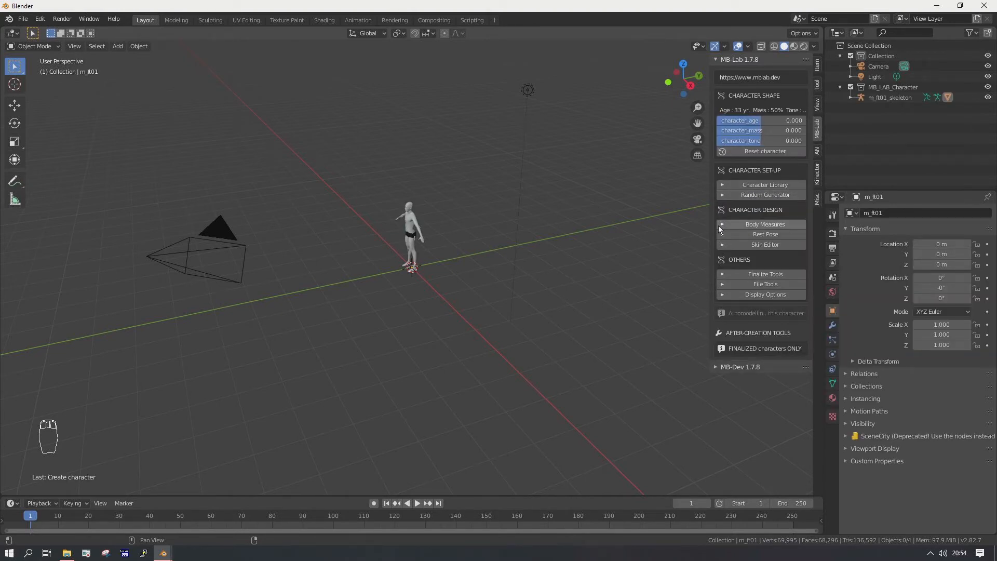
# - Randomize the elf's shape with the MB-Lab random generator set to the Caricature engine
pyautogui.click(722, 196)
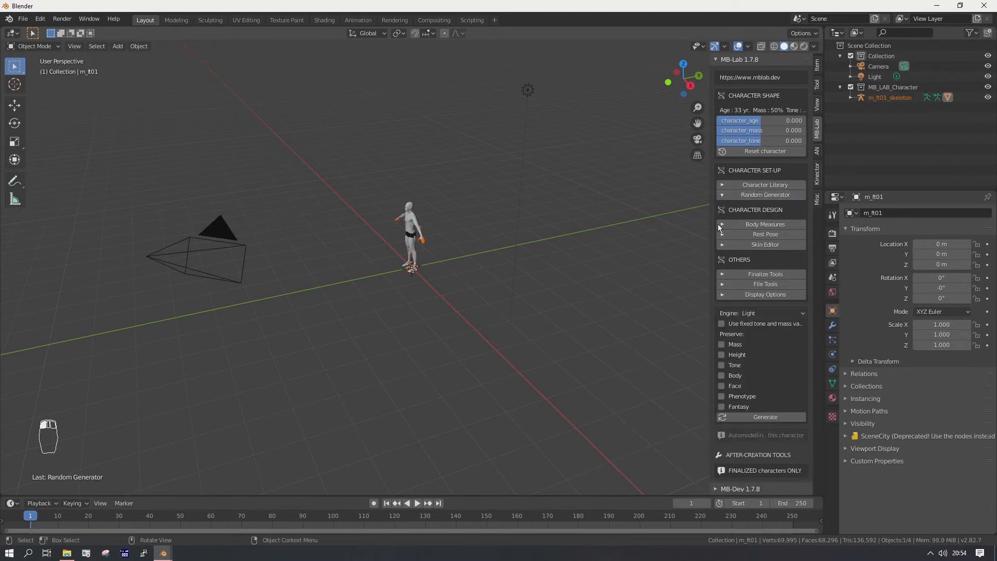
pyautogui.click(771, 313)
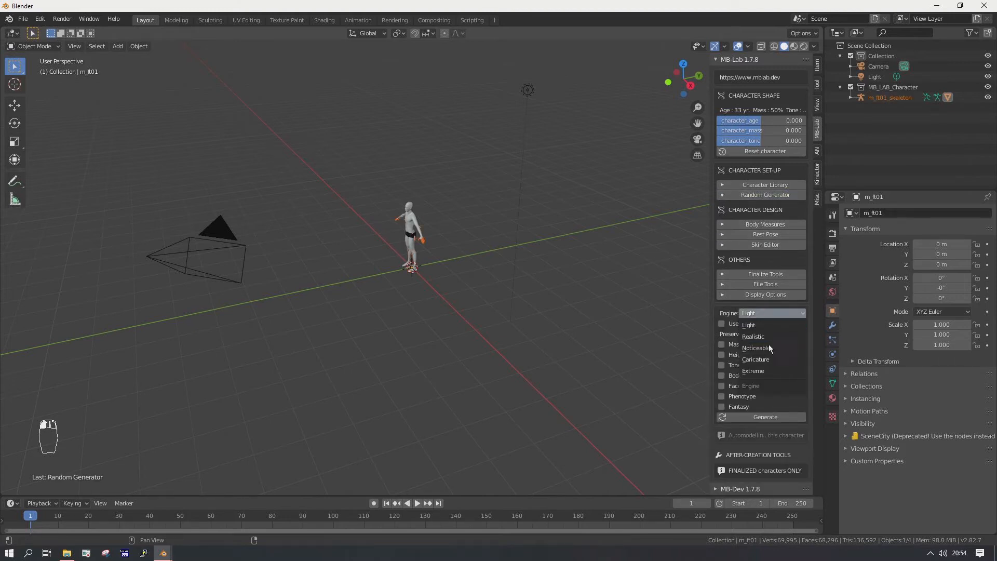
pyautogui.click(754, 359)
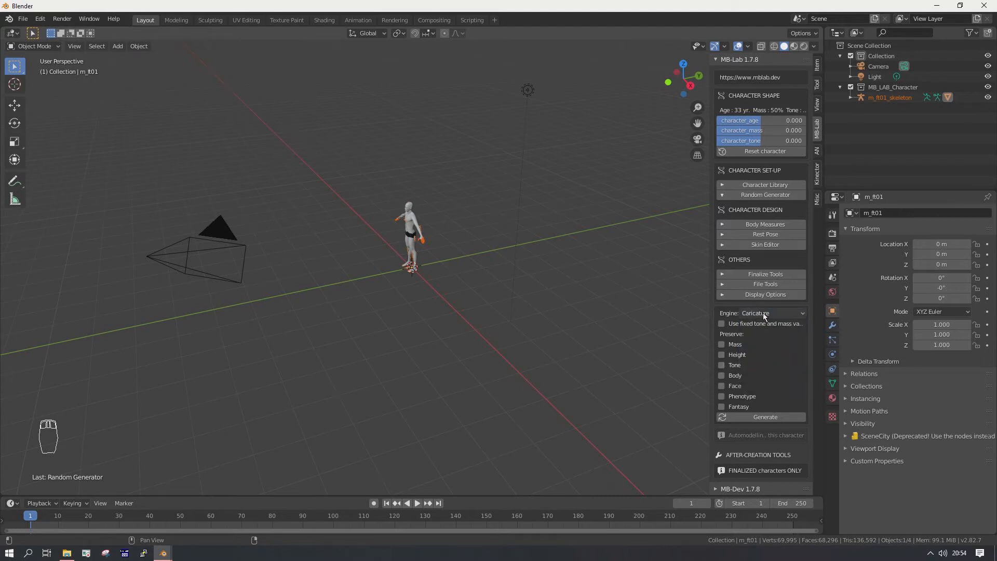
pyautogui.click(765, 417)
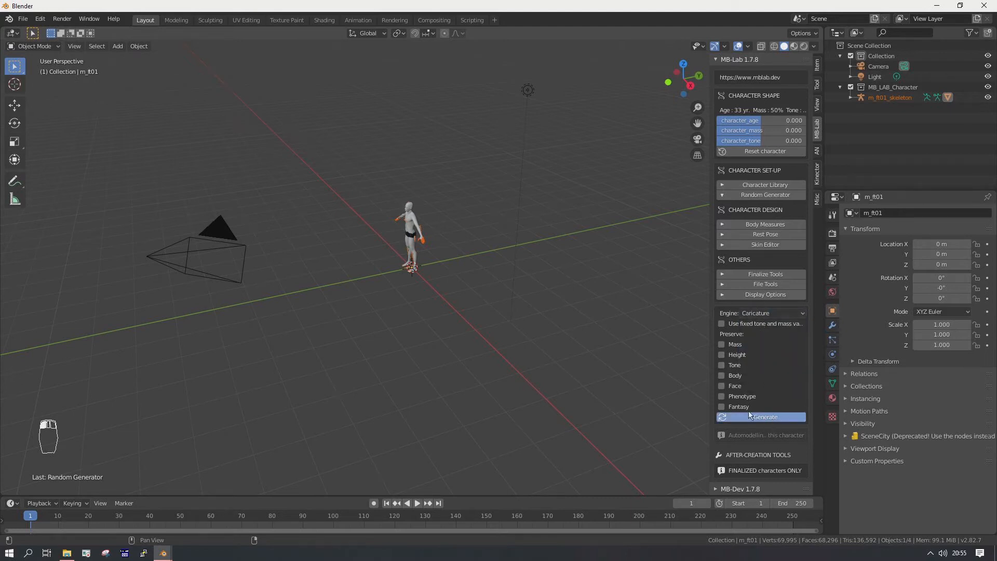
# - Move the light in top view close in front of the character, to about X -0.32 m, Y -0.73 m
pyautogui.click(400, 225)
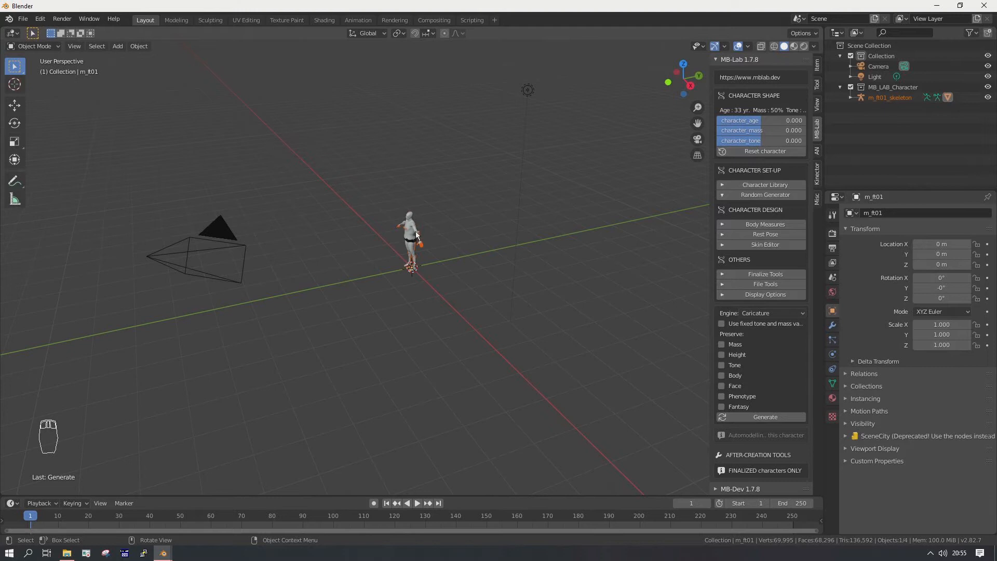
pyautogui.click(536, 223)
pyautogui.press('KP_7')
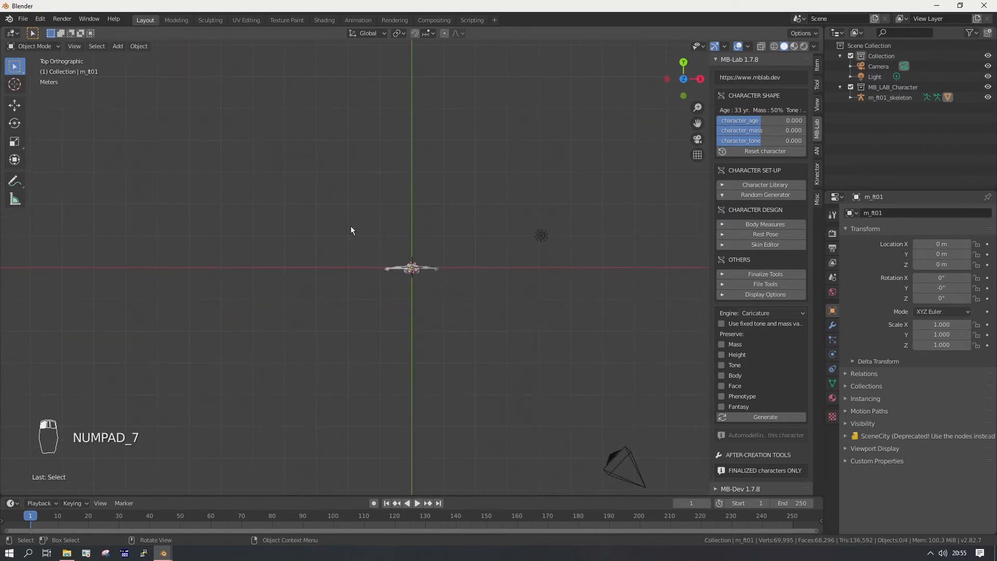
pyautogui.click(541, 238)
pyautogui.press('g')
pyautogui.click(403, 295)
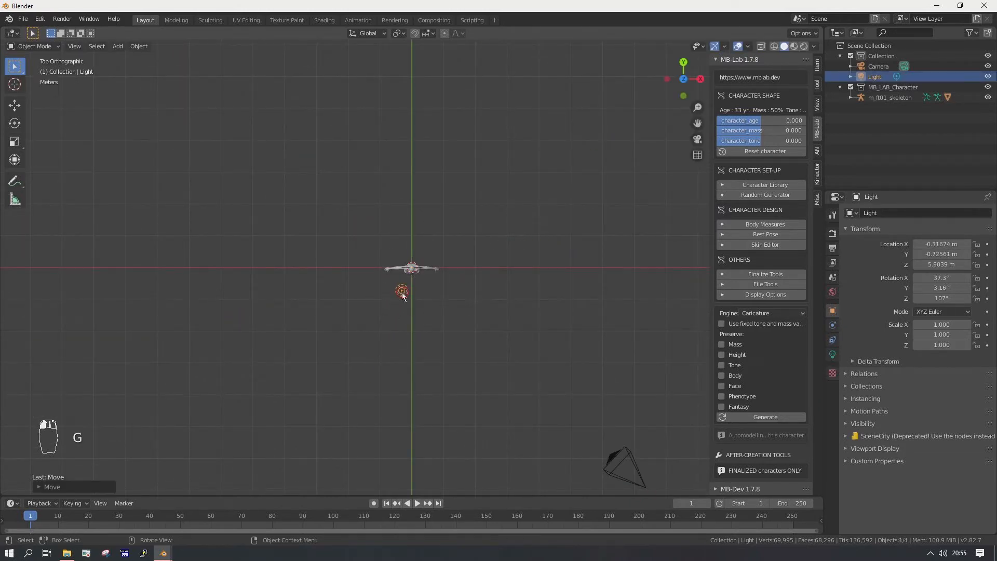
# - Move the camera in front of the character at head height, to about X 0.08 m, Y -1.24 m, Z 1.56 m
pyautogui.click(614, 461)
pyautogui.press('g')
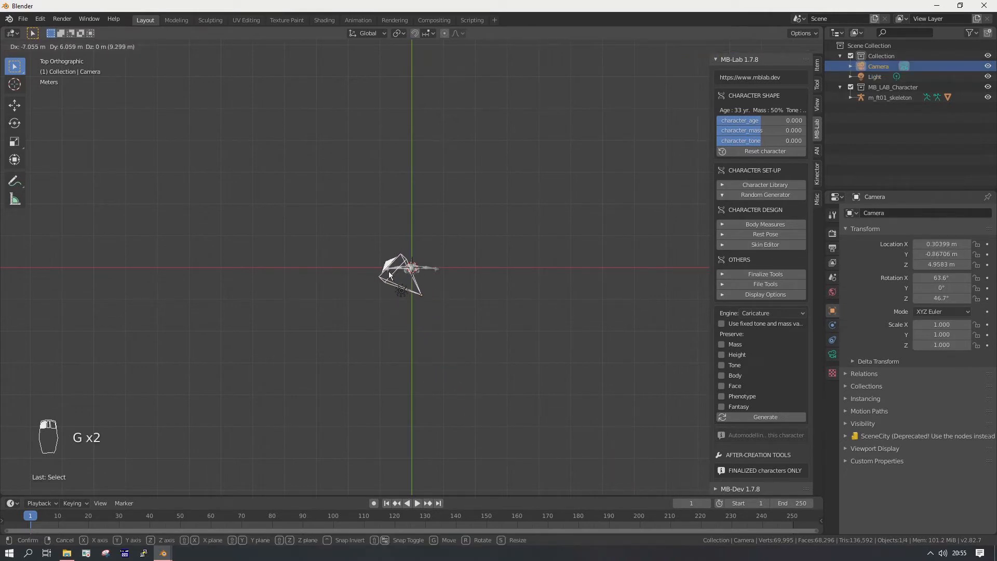
pyautogui.click(382, 280)
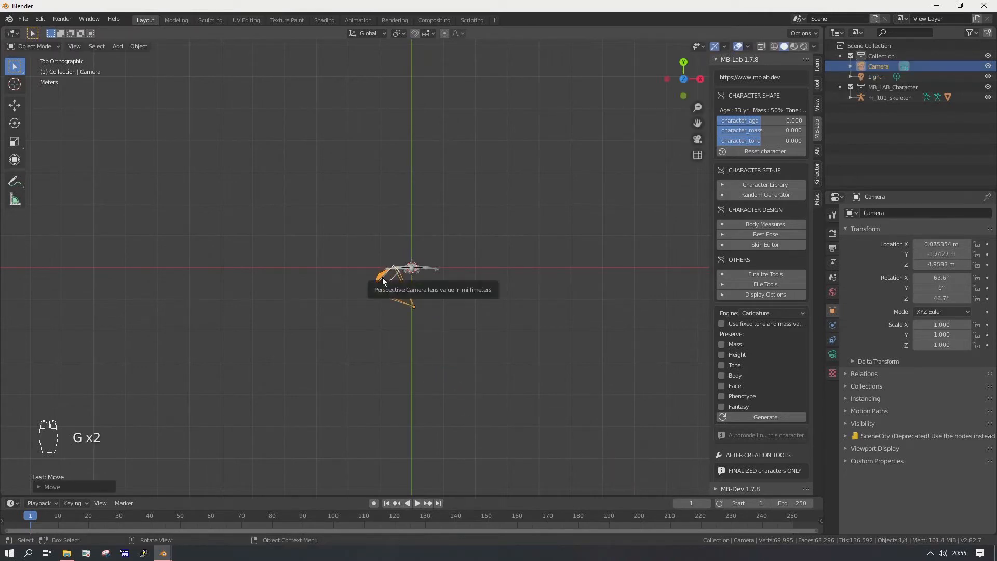
pyautogui.press('KP_1')
pyautogui.press('g')
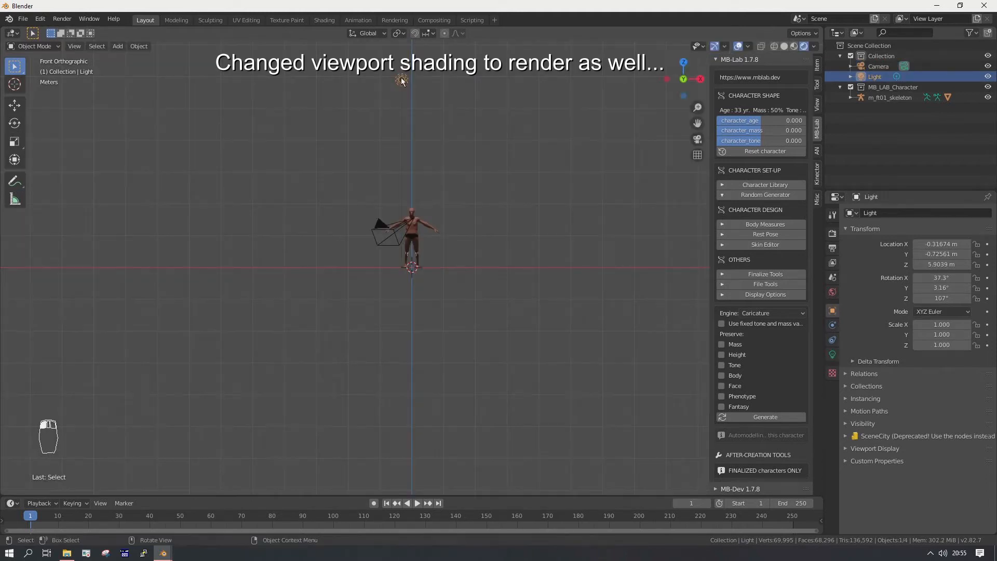
# - Lower the light to about Z 1.71 m in front view and move it farther in front of the character in top view
pyautogui.press('g')
pyautogui.click(401, 215)
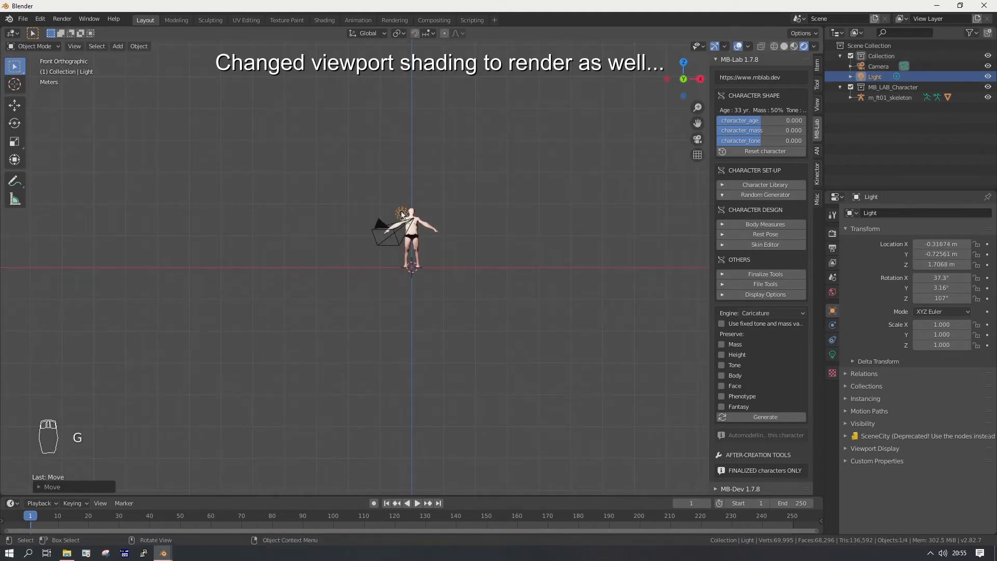
pyautogui.press('KP_7')
pyautogui.press('g')
pyautogui.click(422, 288)
# - Look through the camera and aim it with walk navigation to frame the character's head and shoulders
pyautogui.click(405, 284)
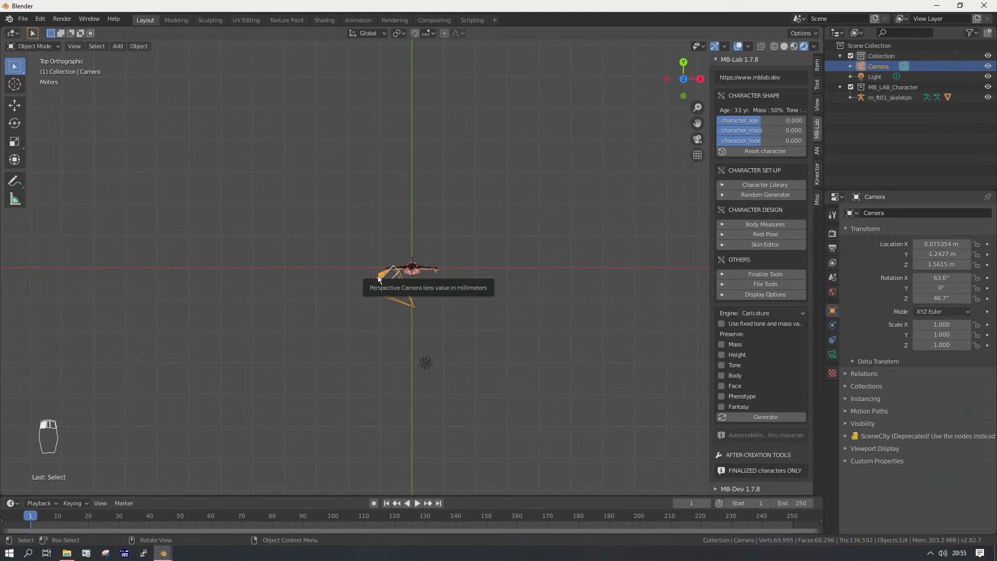
pyautogui.press('KP_0')
pyautogui.hotkey('shift', 'f')
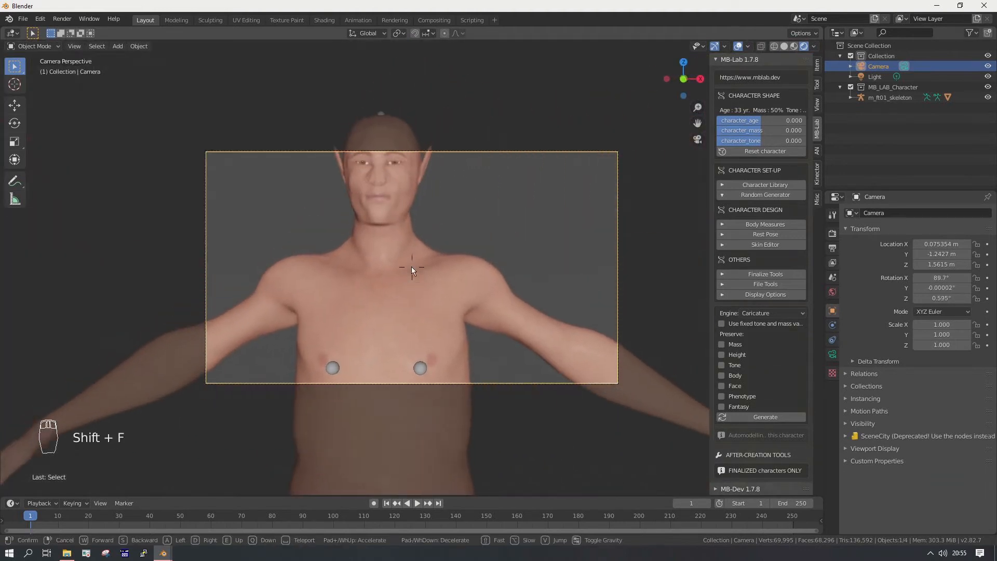
pyautogui.click(412, 267)
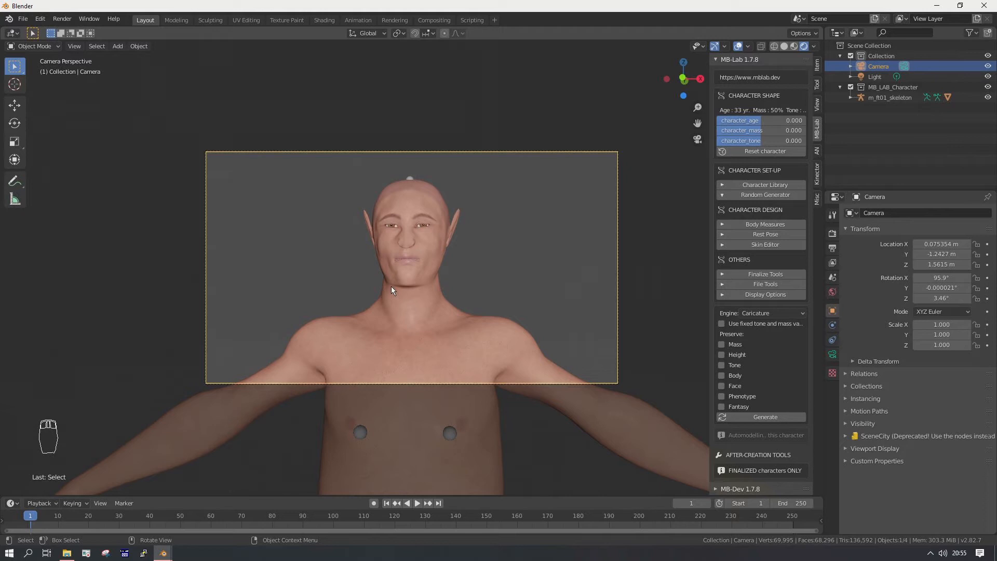
pyautogui.scroll(2, 436, 266)
pyautogui.scroll(3, 436, 266)
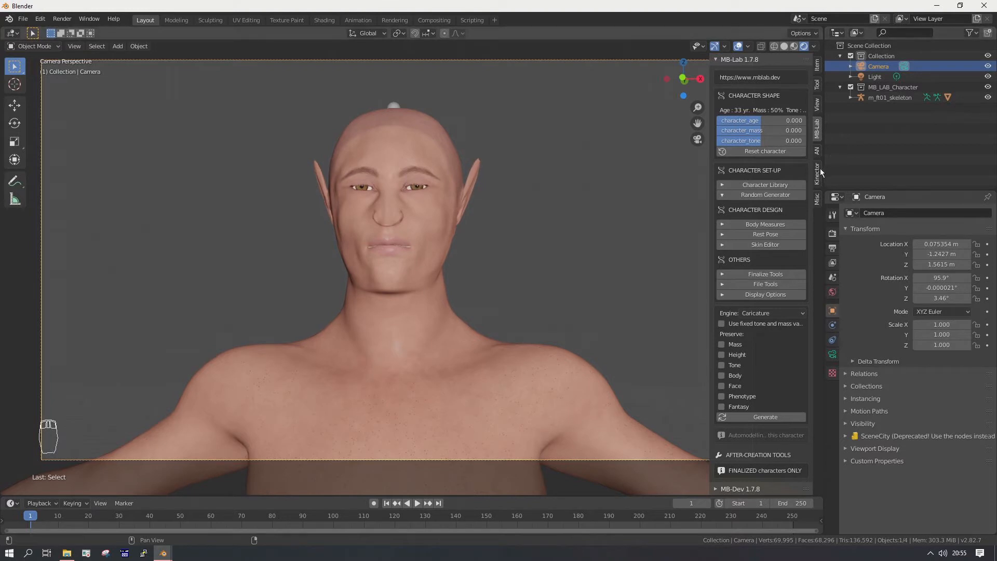
# - Finalize the MB-Lab character with saving images and backup character turned off
pyautogui.click(725, 275)
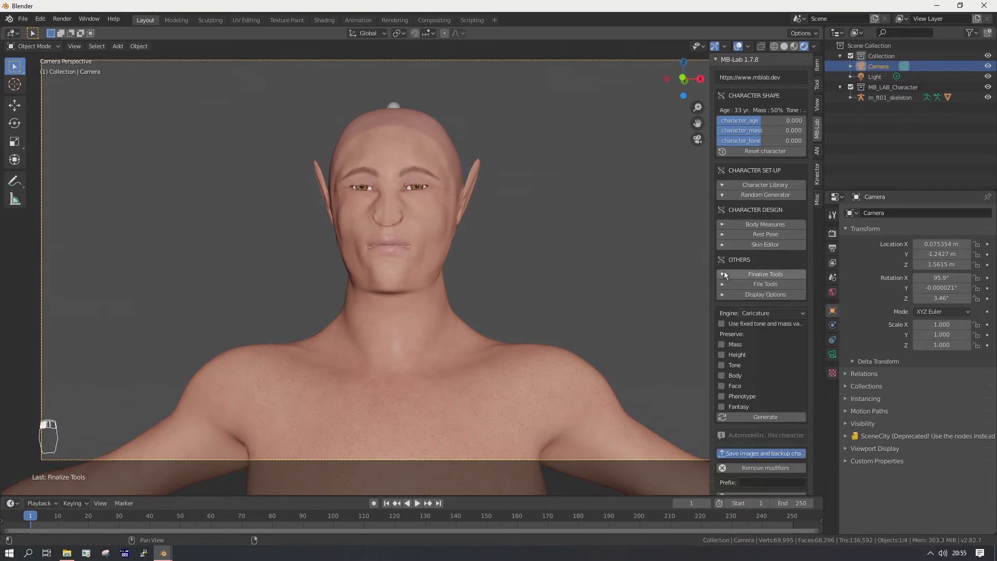
pyautogui.scroll(-3, 755, 332)
pyautogui.click(761, 392)
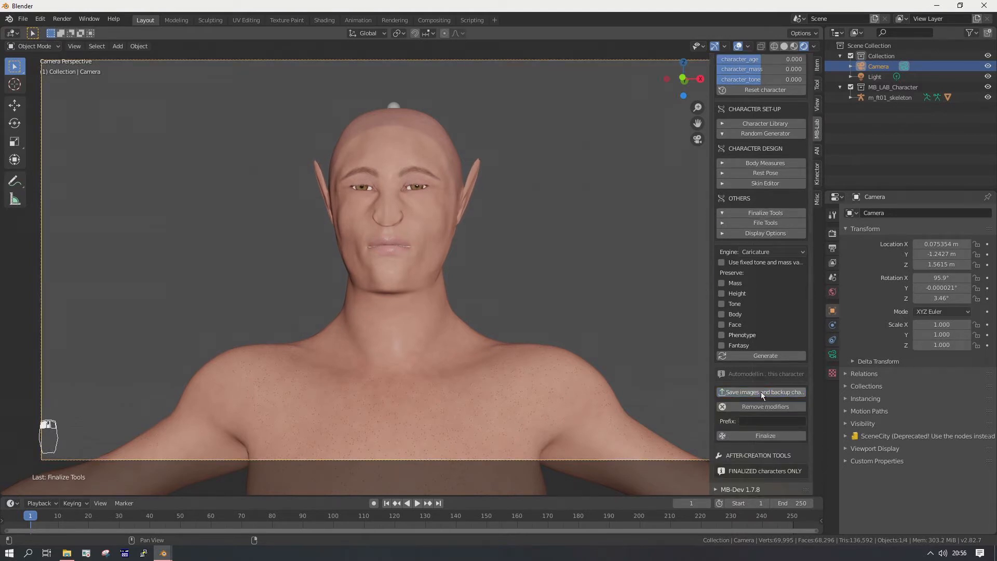
pyautogui.click(762, 436)
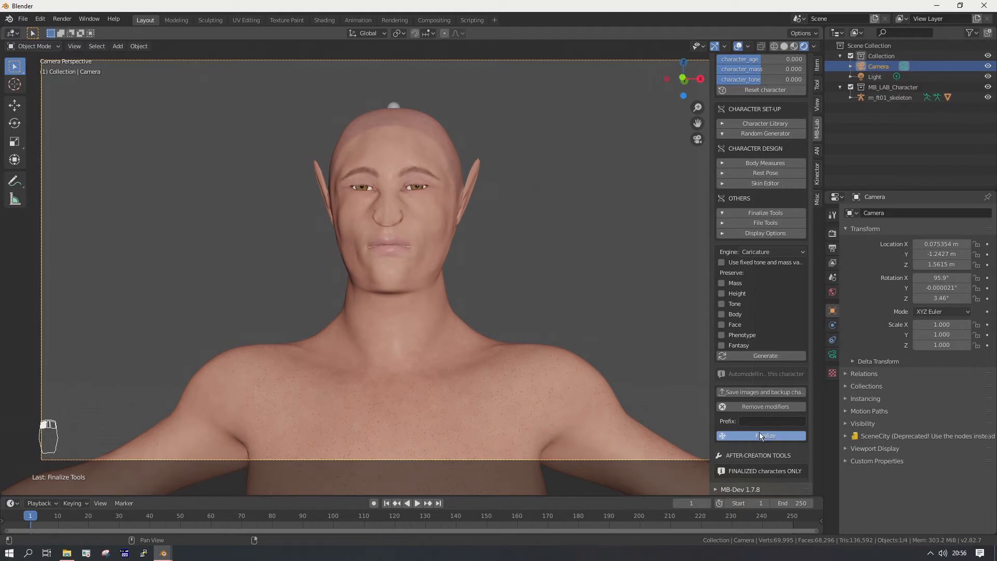
# - Select the finalized character's skeleton and move it to Kinector slot 1
pyautogui.click(604, 383)
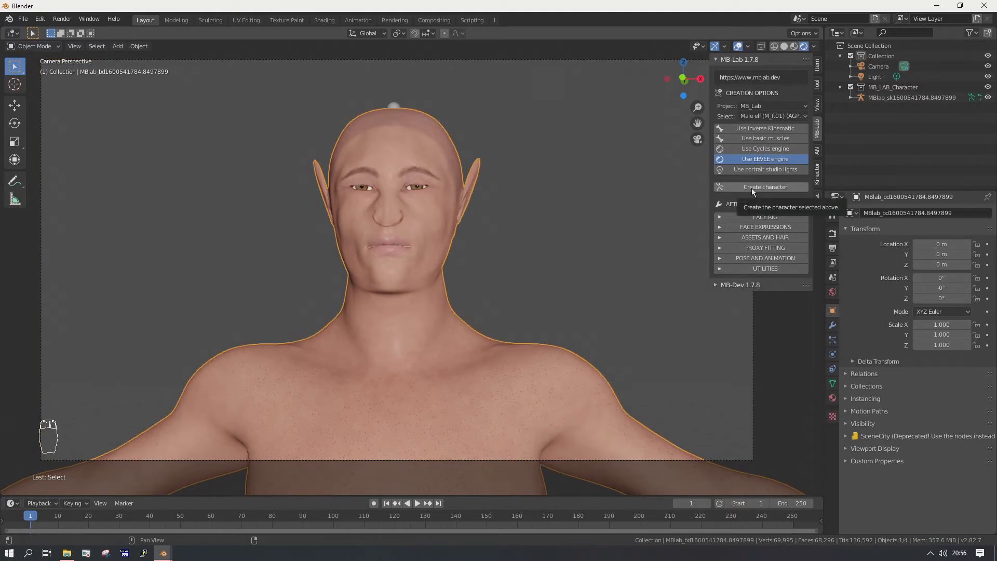
pyautogui.click(903, 99)
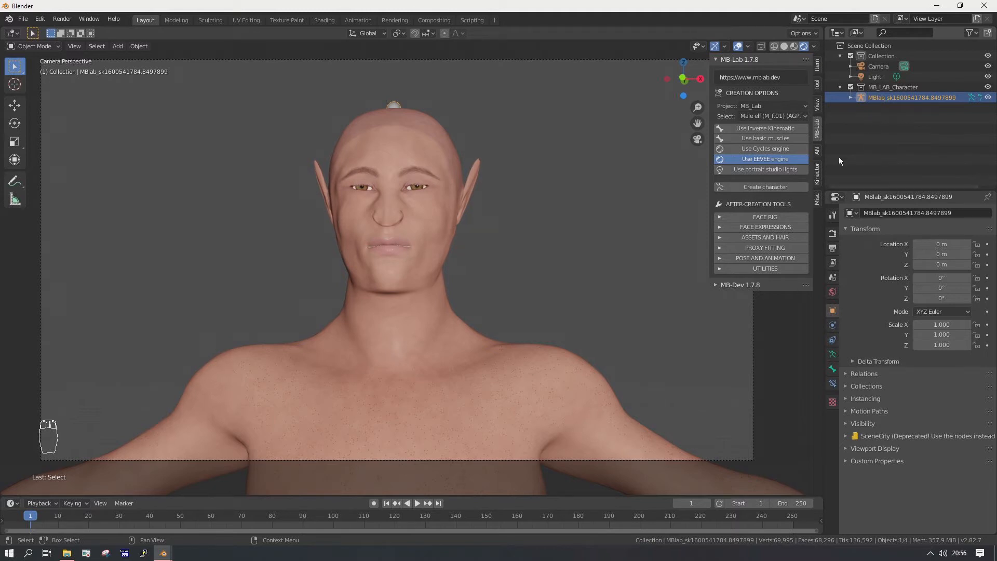
pyautogui.click(817, 175)
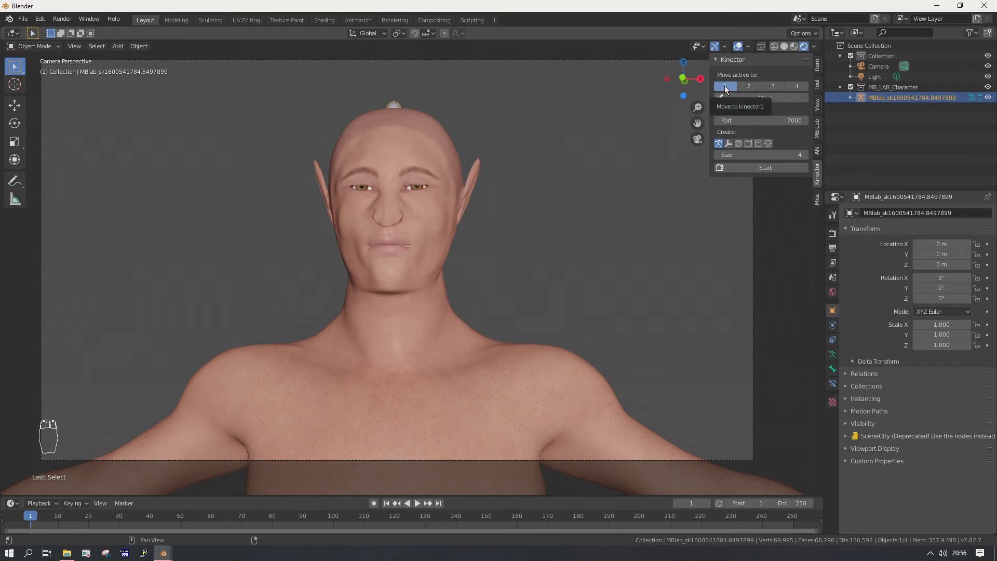
pyautogui.click(767, 99)
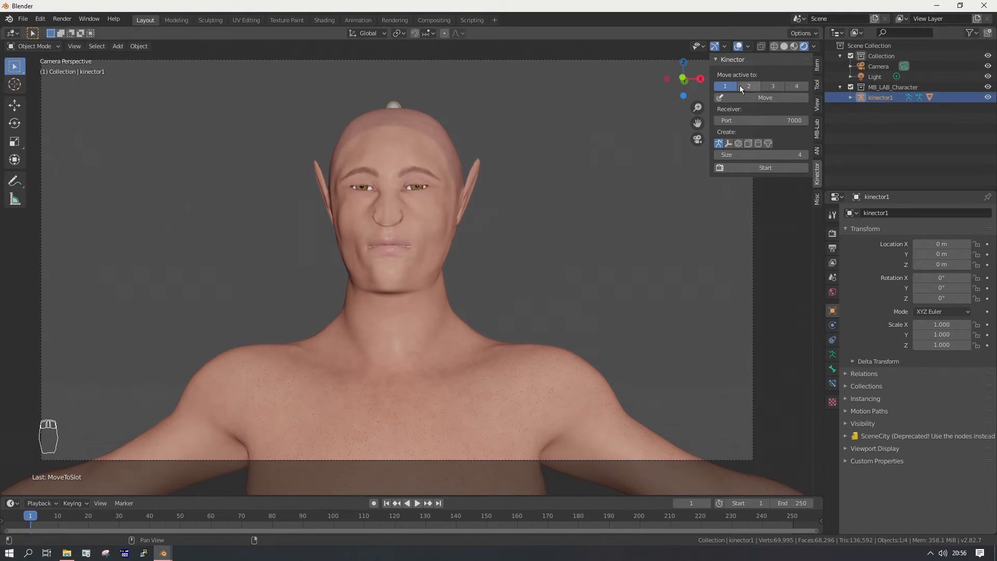
# - Expand the kinector1 armature in the outliner and put it into Pose Mode
pyautogui.click(849, 95)
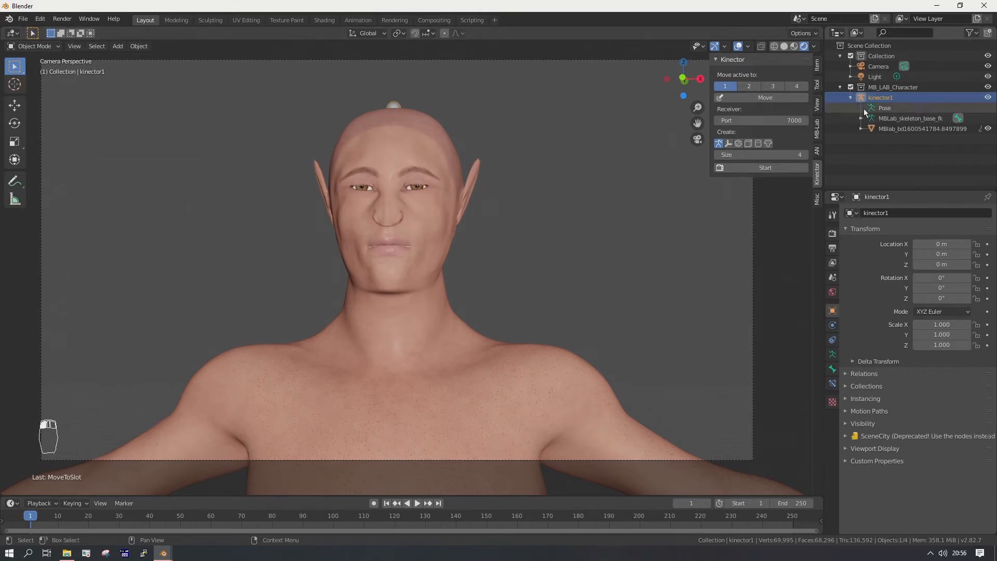
pyautogui.click(889, 118)
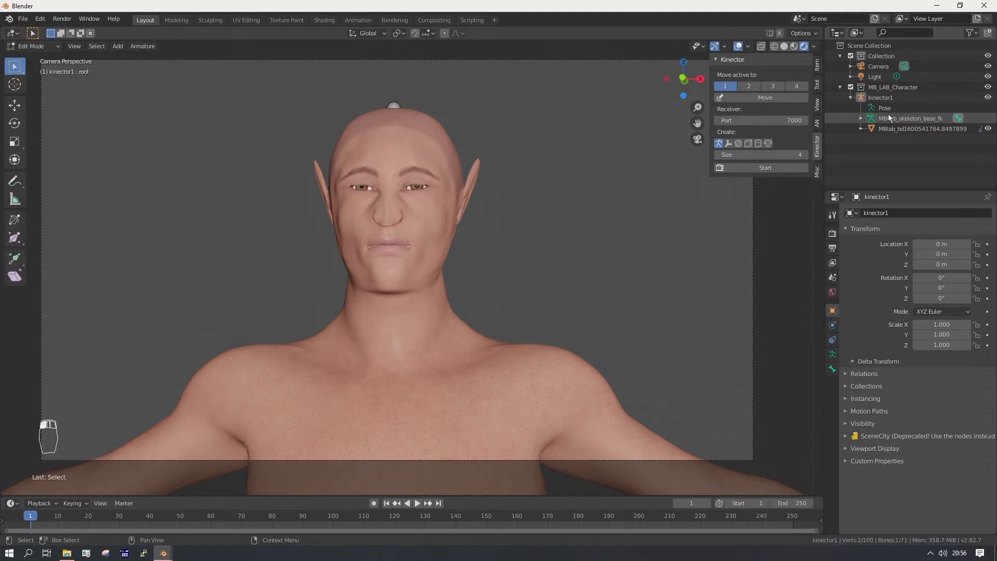
pyautogui.click(393, 107)
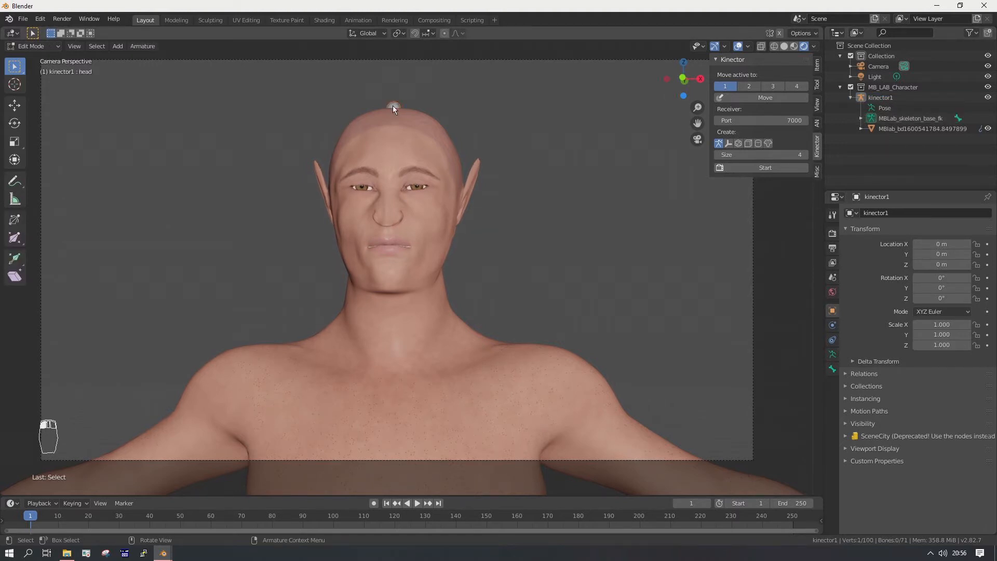
pyautogui.click(52, 47)
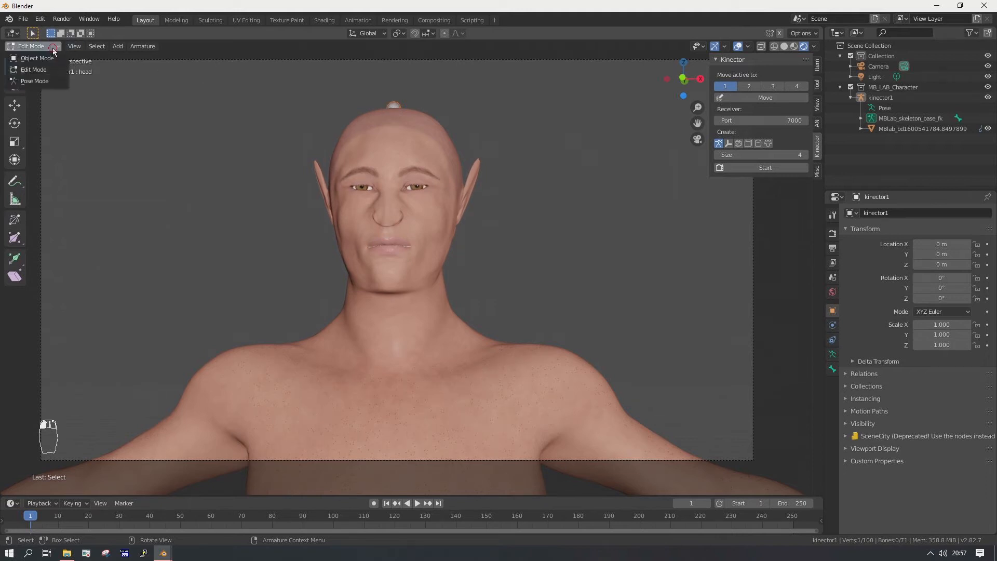
pyautogui.click(48, 79)
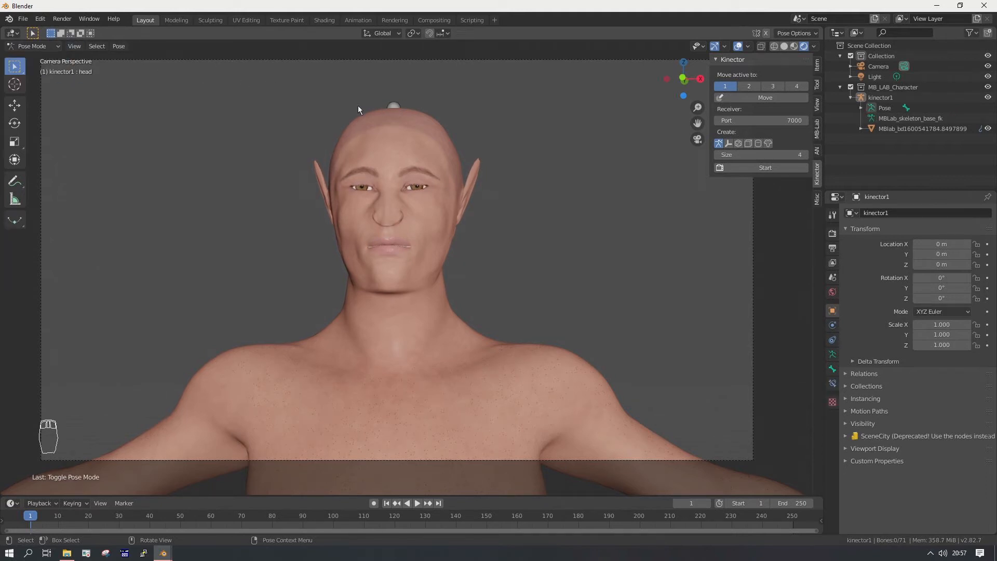
# - Select the head bone at the top of the skull and set its rotation mode to XYZ Euler
pyautogui.click(394, 107)
pyautogui.click(833, 369)
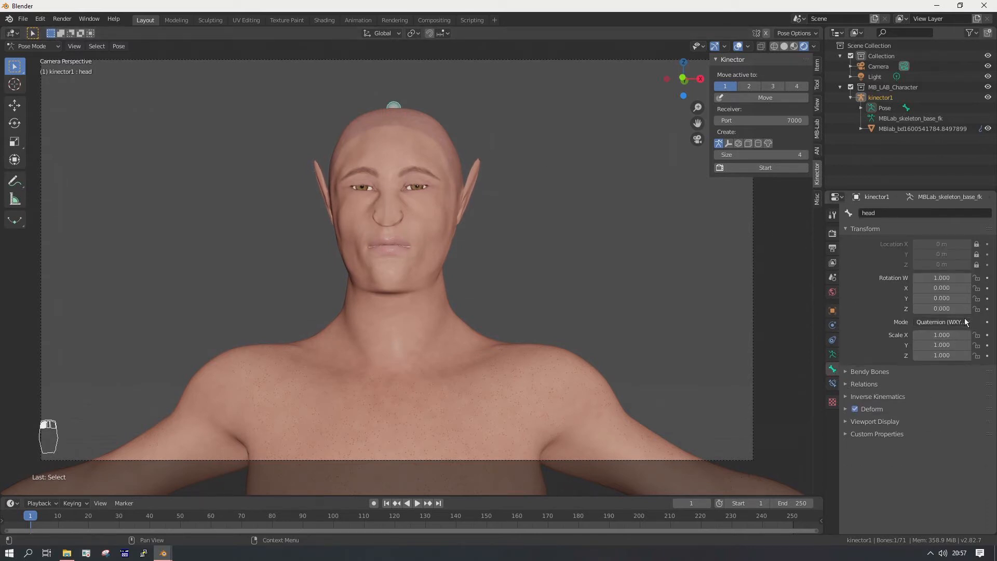
pyautogui.click(941, 323)
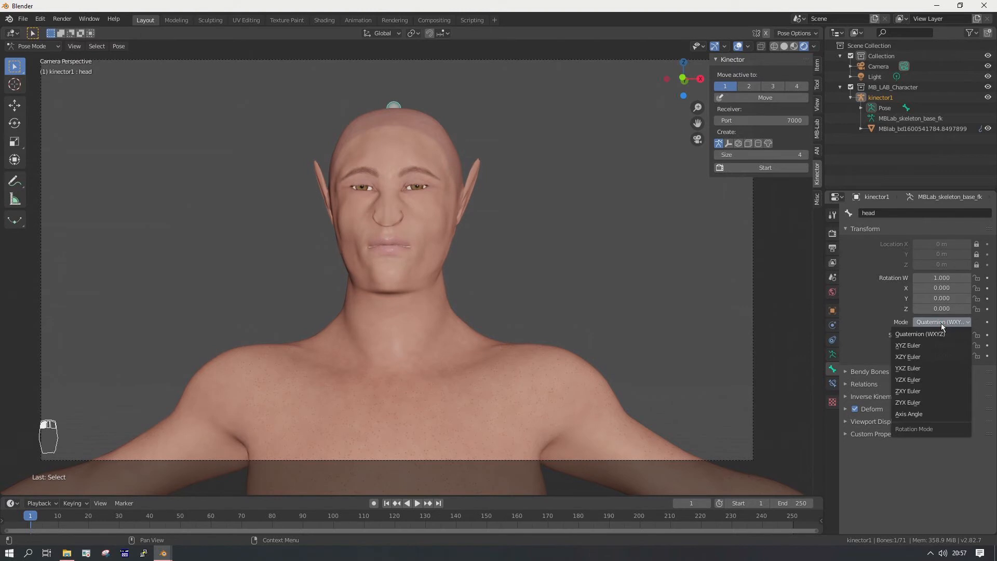
pyautogui.click(911, 347)
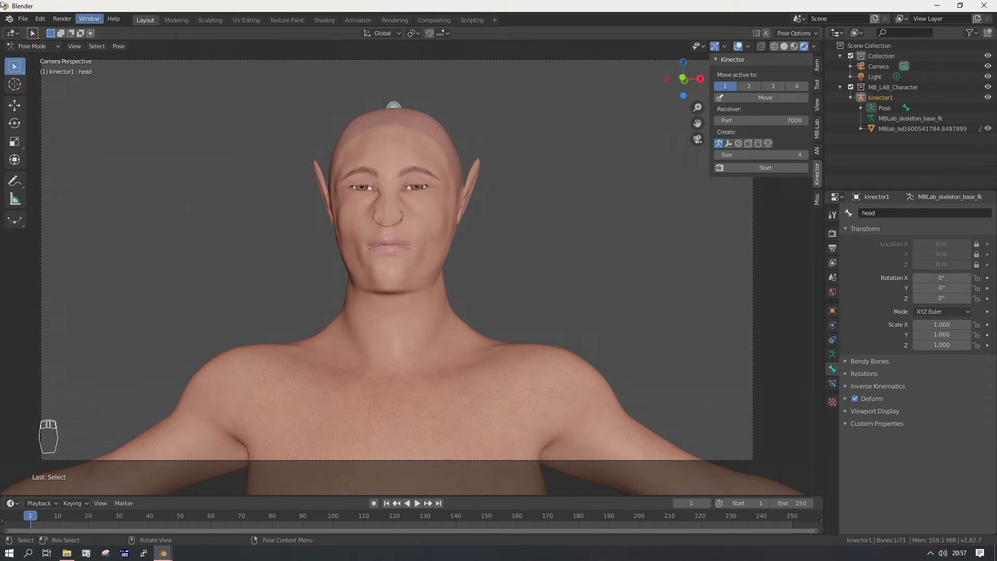
# - Shrink the Blender window to uncover the system console, and check the console while starting and stopping the Kinector receiver on port 7000
pyautogui.moveTo(3, 6); pyautogui.dragTo(253, 115)
pyautogui.click(195, 277)
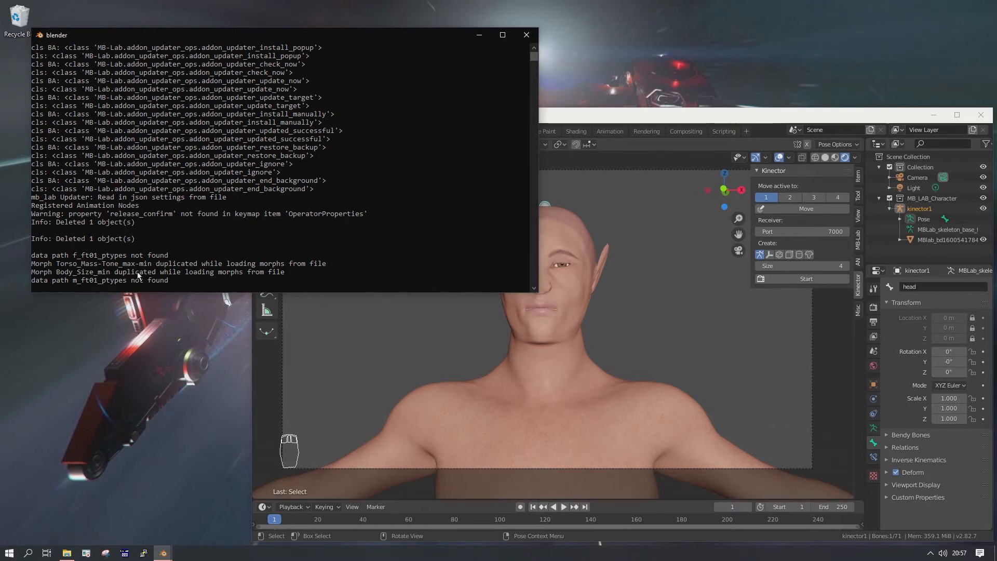
pyautogui.click(813, 279)
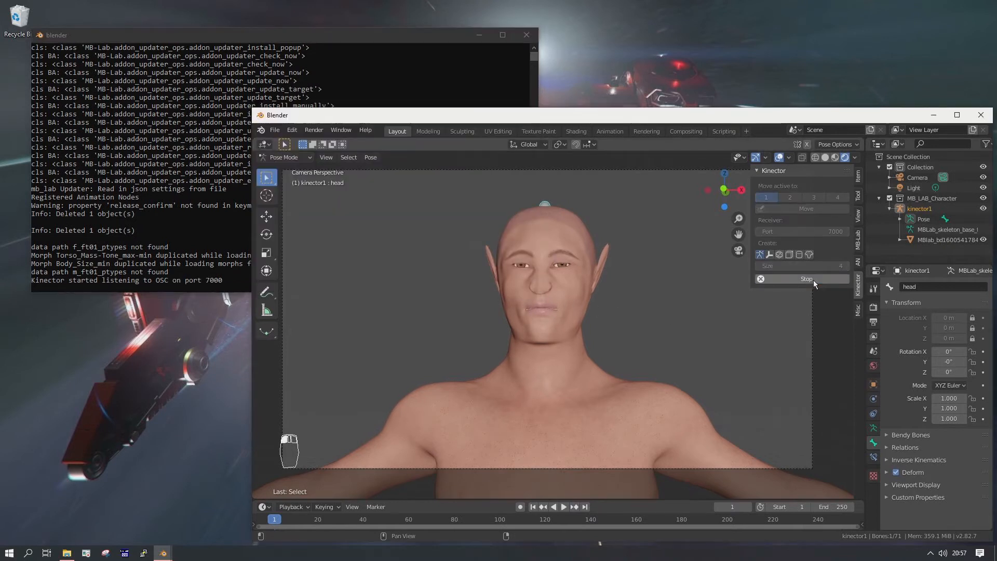
pyautogui.click(172, 276)
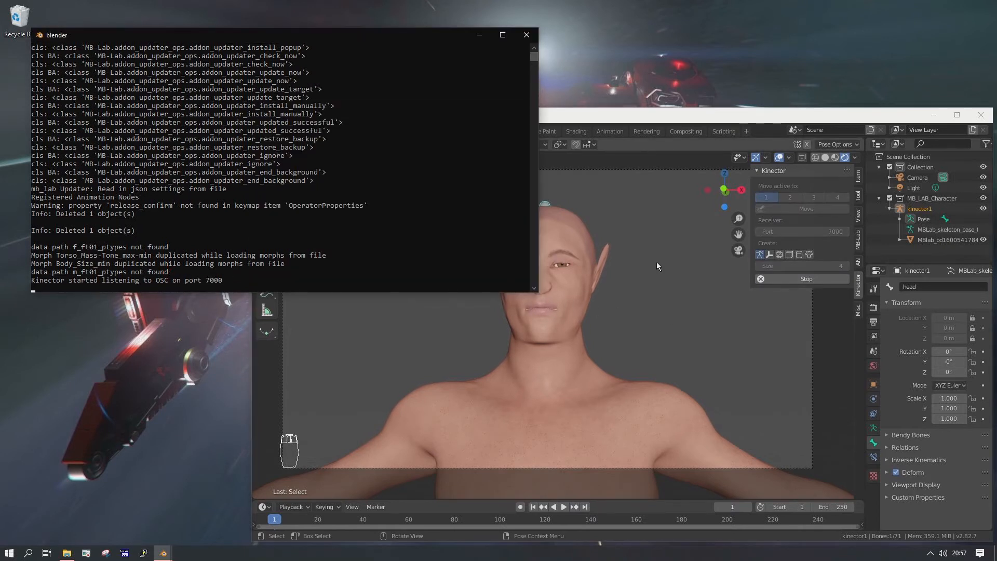
pyautogui.click(786, 279)
pyautogui.click(172, 250)
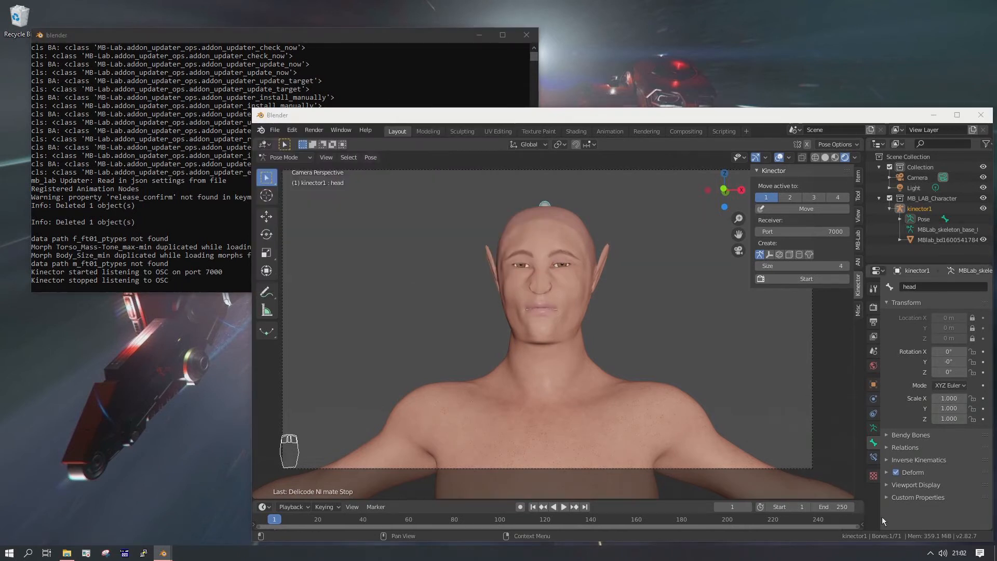
# - Launch FaceOSC.exe from the FaceOSC folder in Documents and minimize the folder window
pyautogui.click(67, 551)
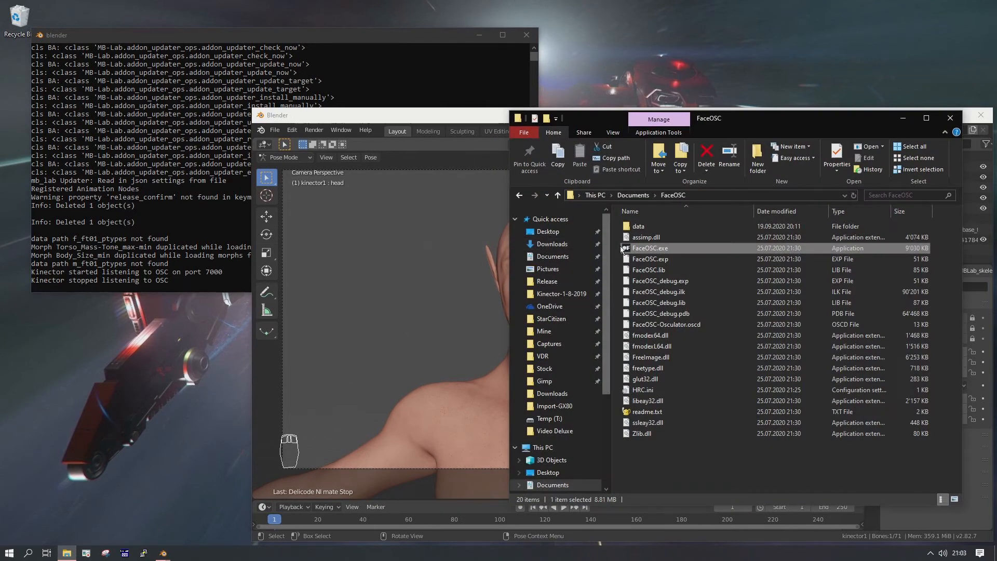
pyautogui.doubleClick(648, 248)
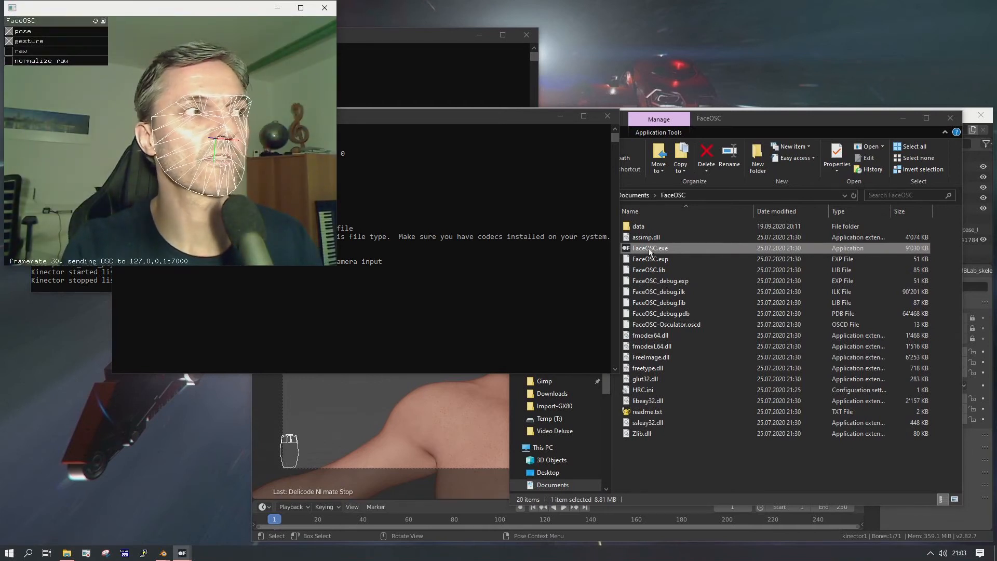
pyautogui.click(901, 118)
# - Switch back to Blender, start the Kinector receiver on port 7000 and select the character's body mesh in the outliner
pyautogui.click(816, 114)
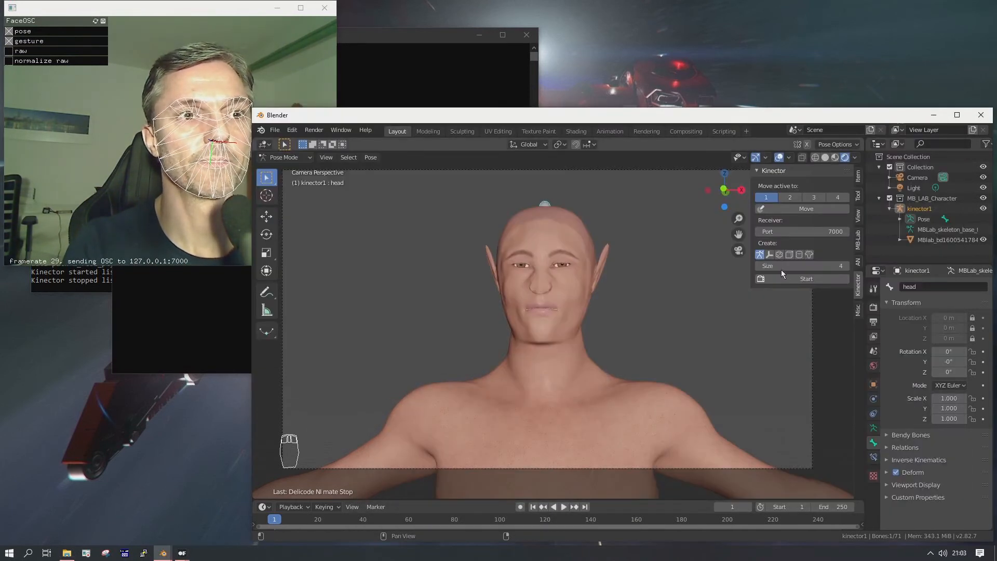
pyautogui.click(796, 280)
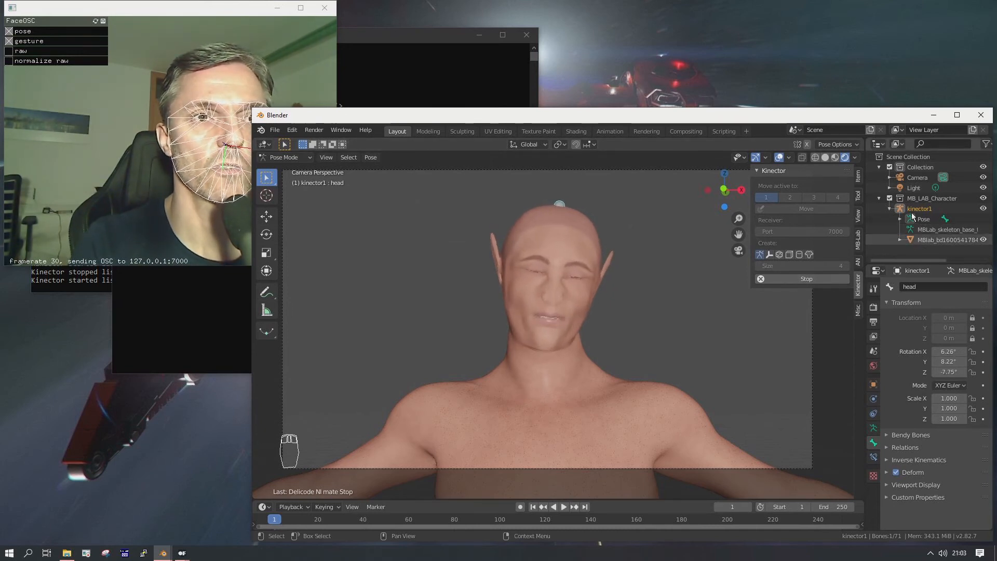
pyautogui.click(943, 240)
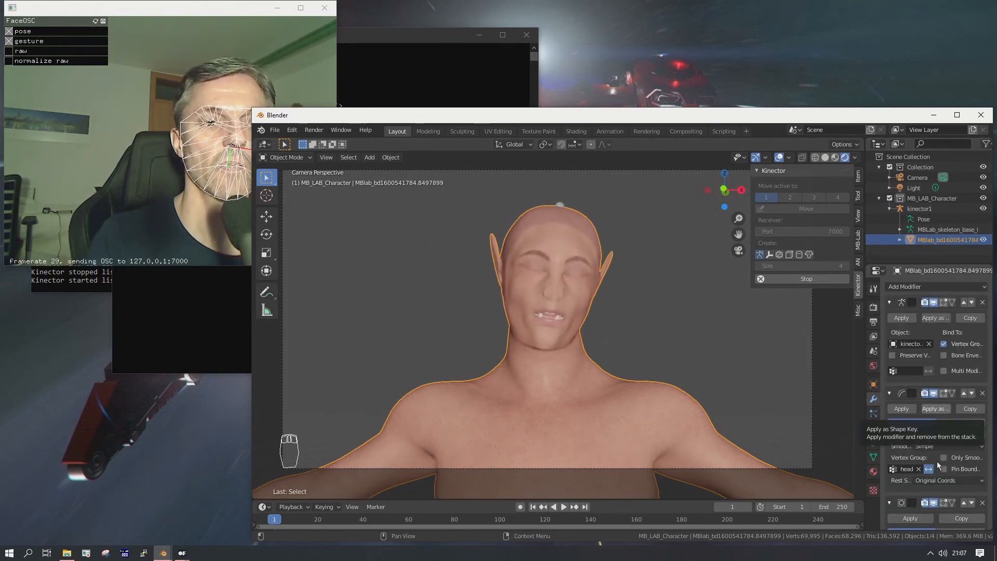
# - Turn off the viewport display of the body mesh's subdivision and corrective smooth modifiers
pyautogui.click(933, 503)
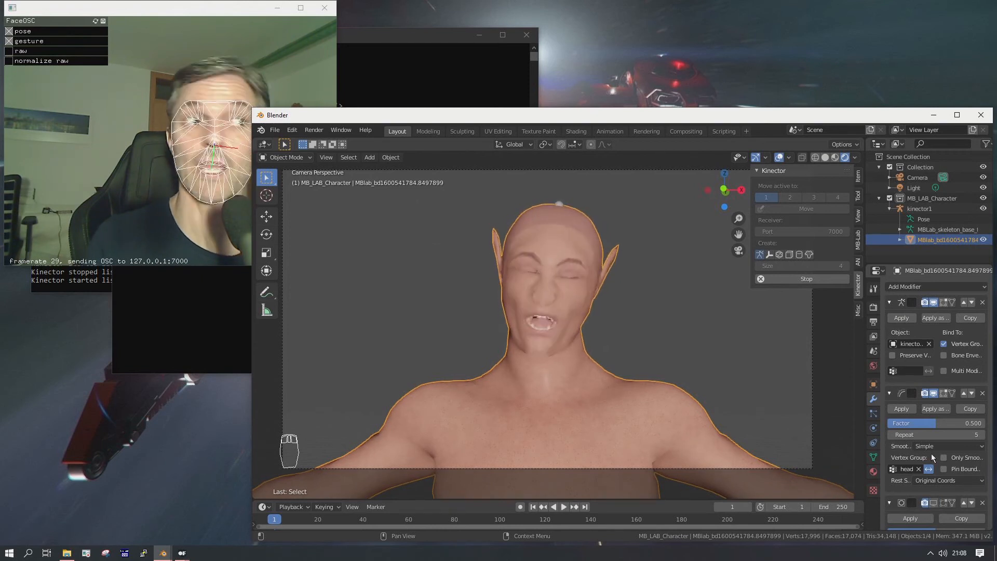
pyautogui.click(933, 393)
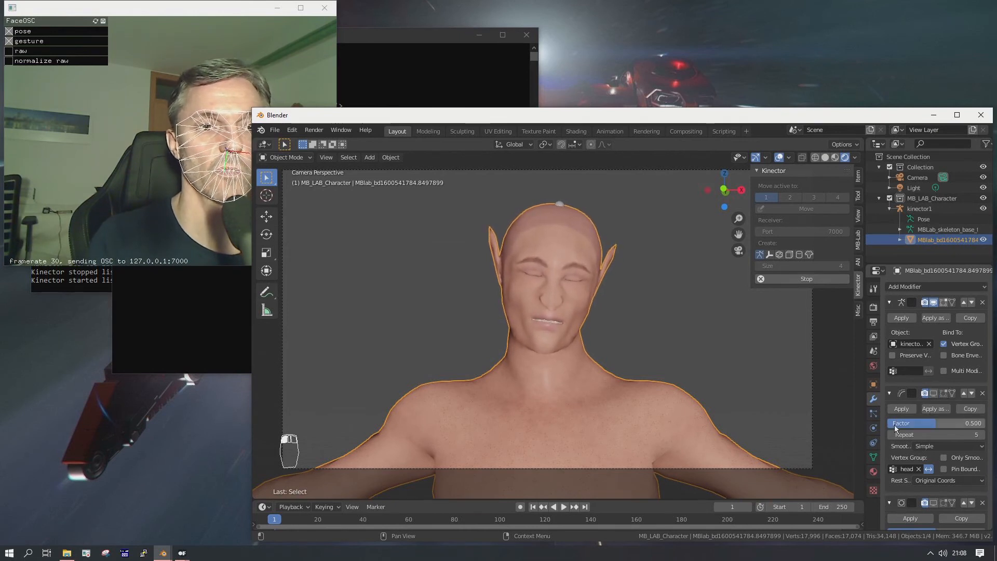
pyautogui.click(932, 302)
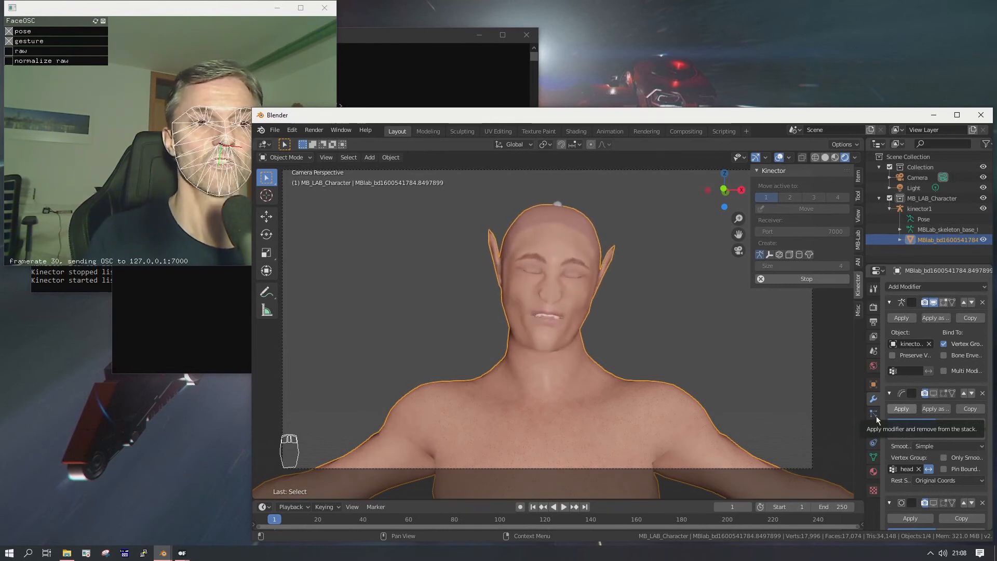
# - Record the live face capture with auto keying from frame 1 to 240 in the enlarged timeline, and stop the Kinector receiver
pyautogui.click(520, 507)
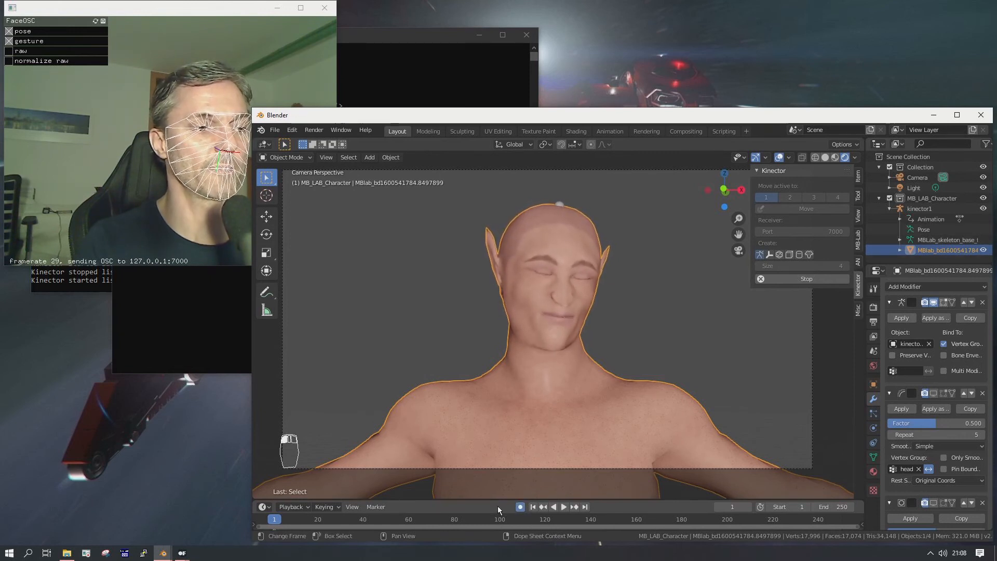
pyautogui.moveTo(497, 500); pyautogui.dragTo(502, 458)
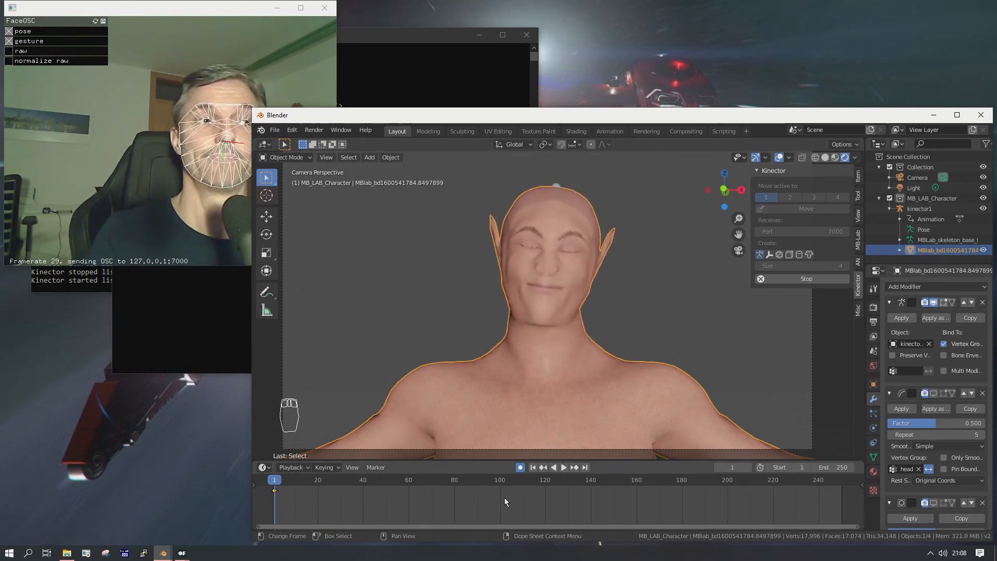
pyautogui.press('space')
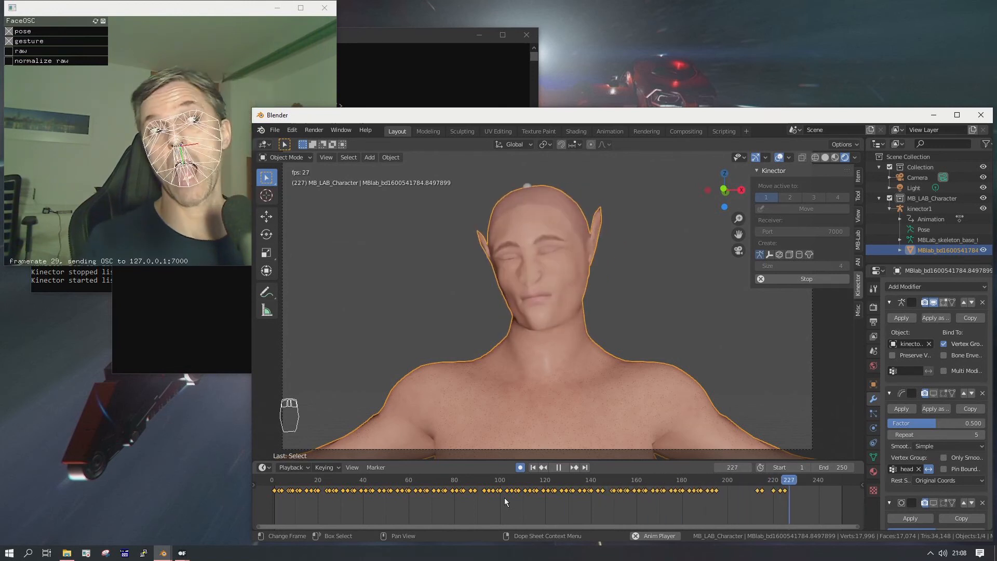
pyautogui.press('space')
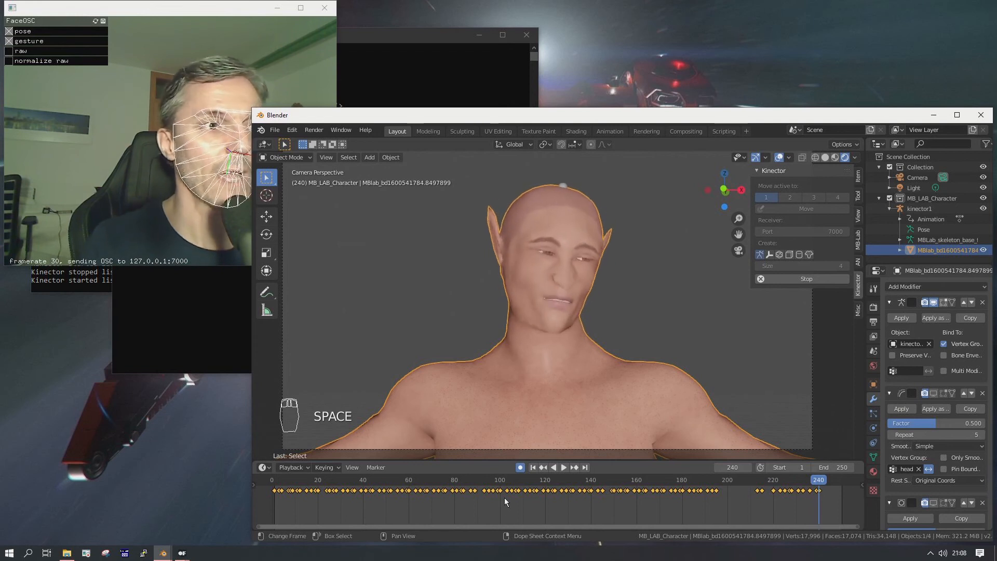
pyautogui.click(808, 280)
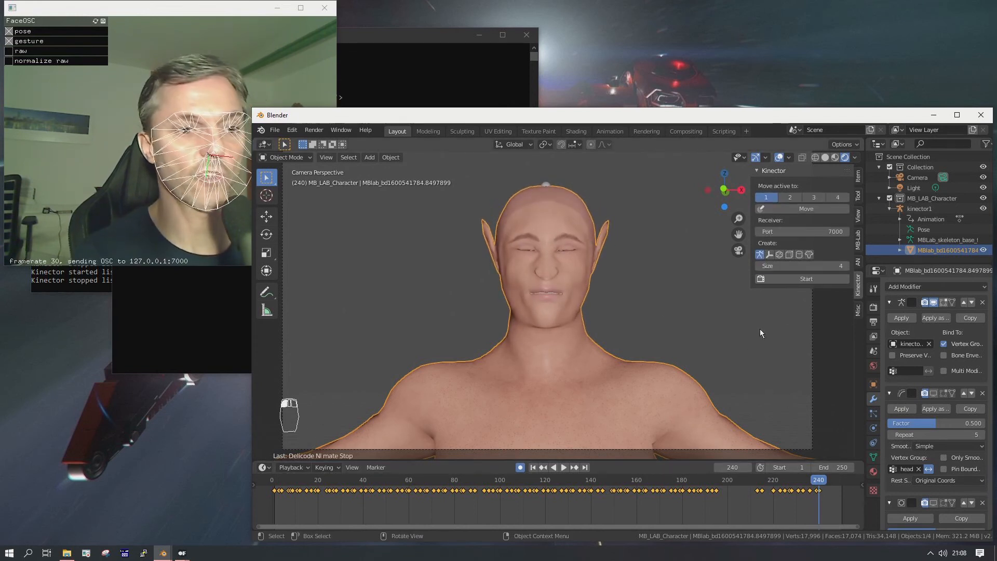
# - Play the recorded head and face animation from frame 1 to review it
pyautogui.hotkey('shift', 'Left')
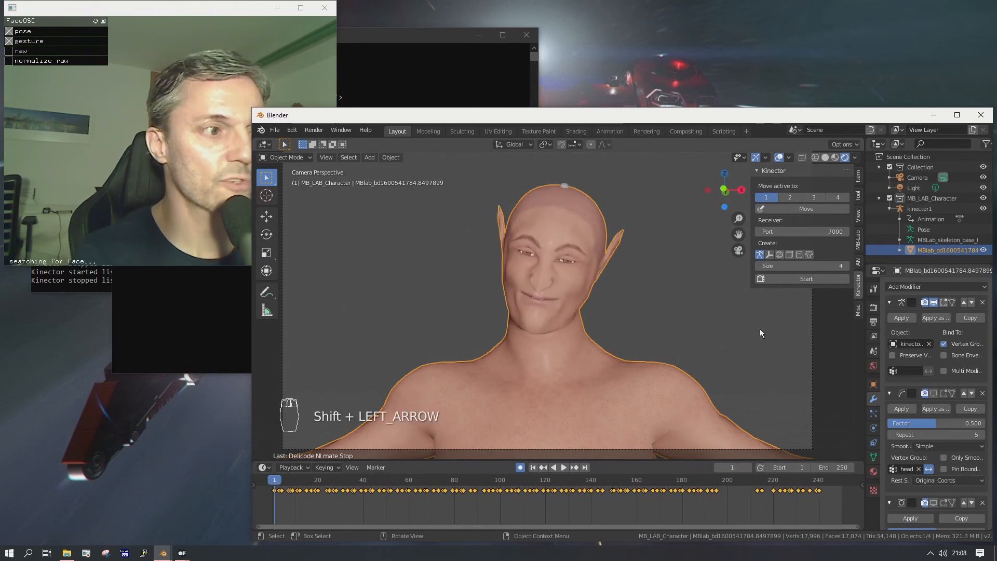
pyautogui.press('space')
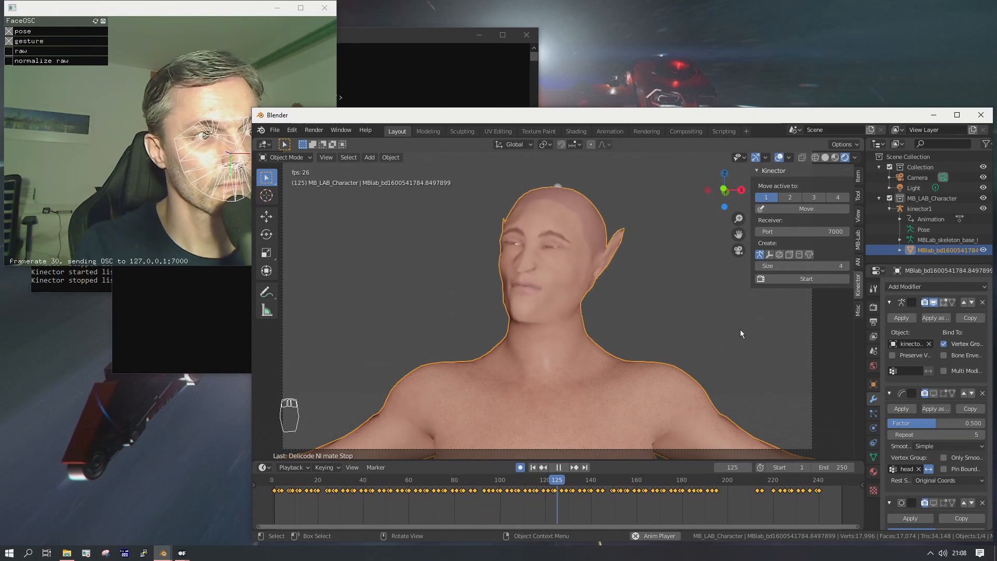
pyautogui.press('space')
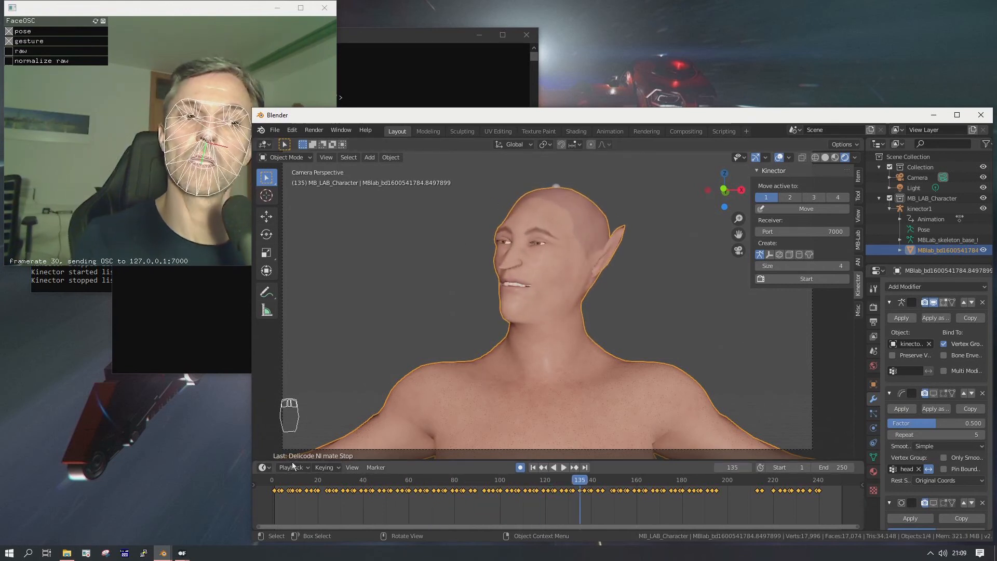
# - Change the enlarged timeline into a Graph Editor that lists the Key1 shape key curves and the unselected armature's head rotation curves
pyautogui.moveTo(418, 459); pyautogui.dragTo(440, 307)
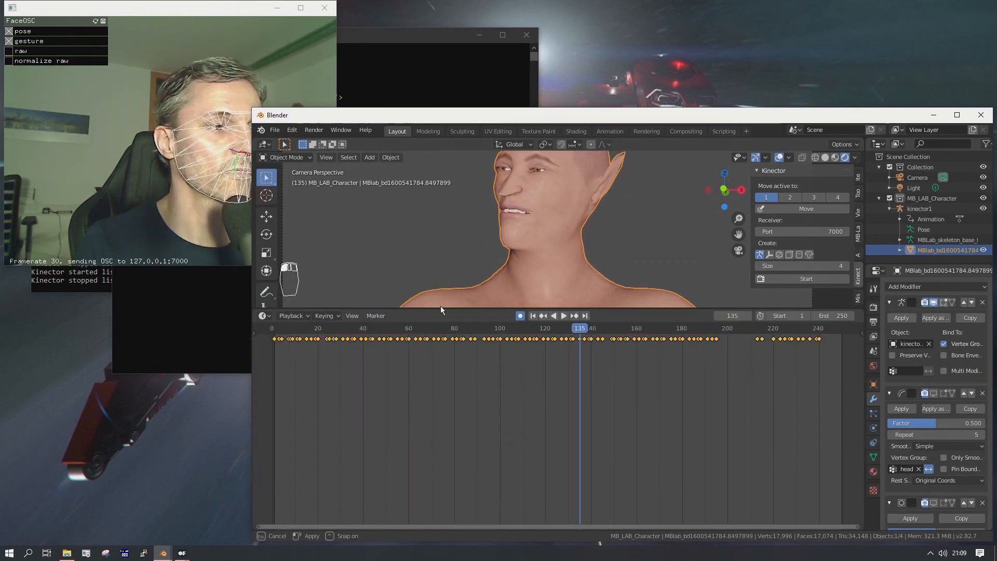
pyautogui.click(264, 315)
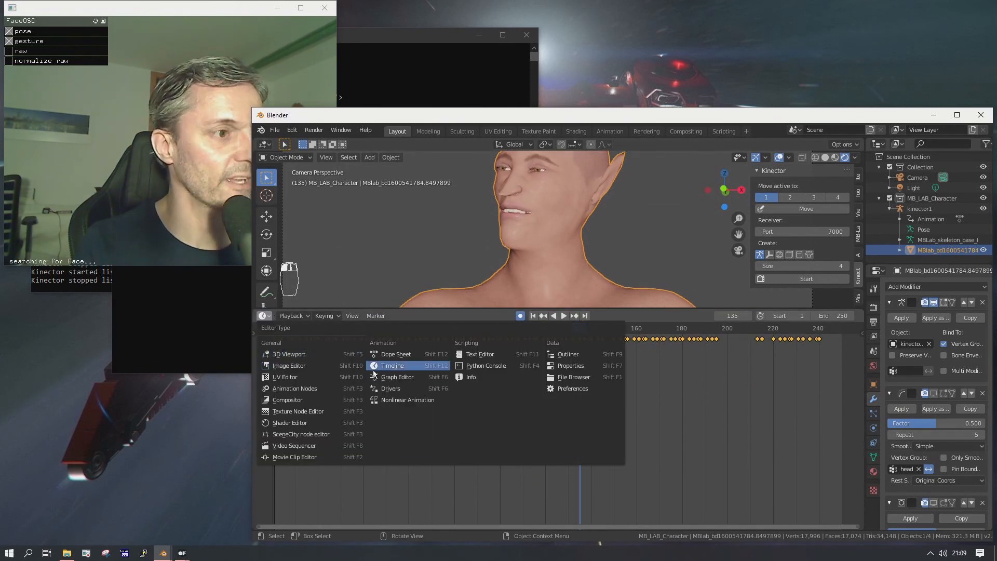
pyautogui.click(397, 377)
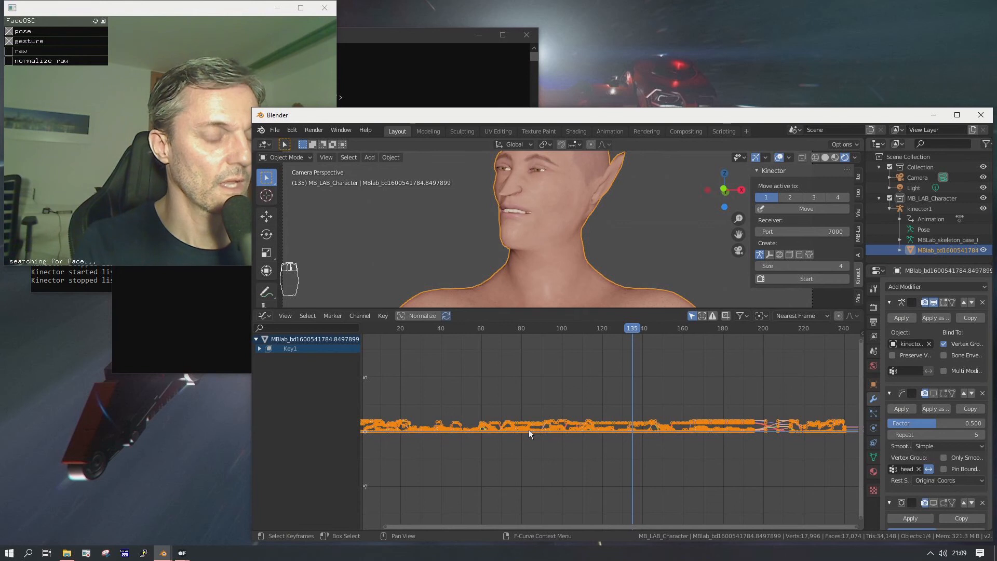
pyautogui.press('Home')
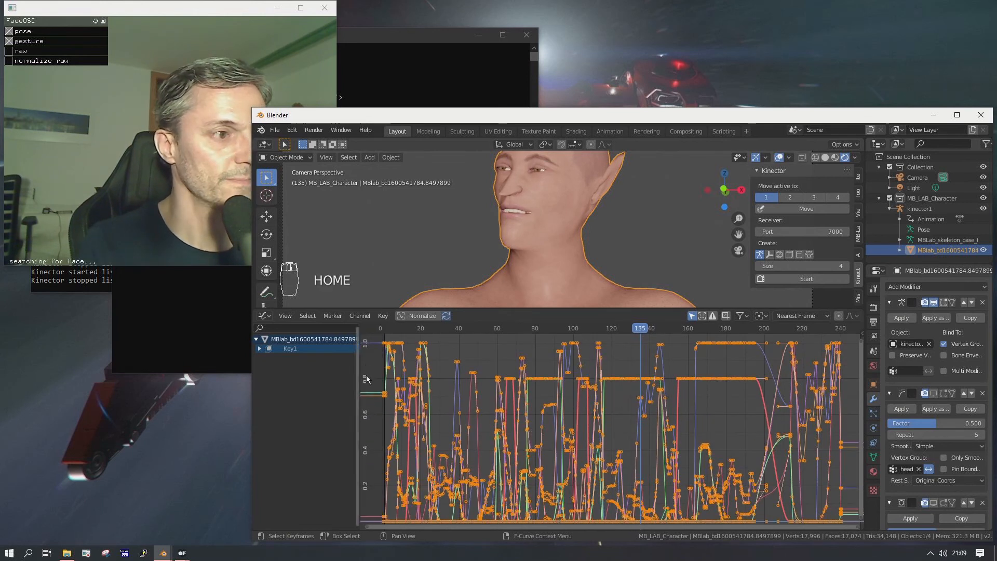
pyautogui.click(259, 349)
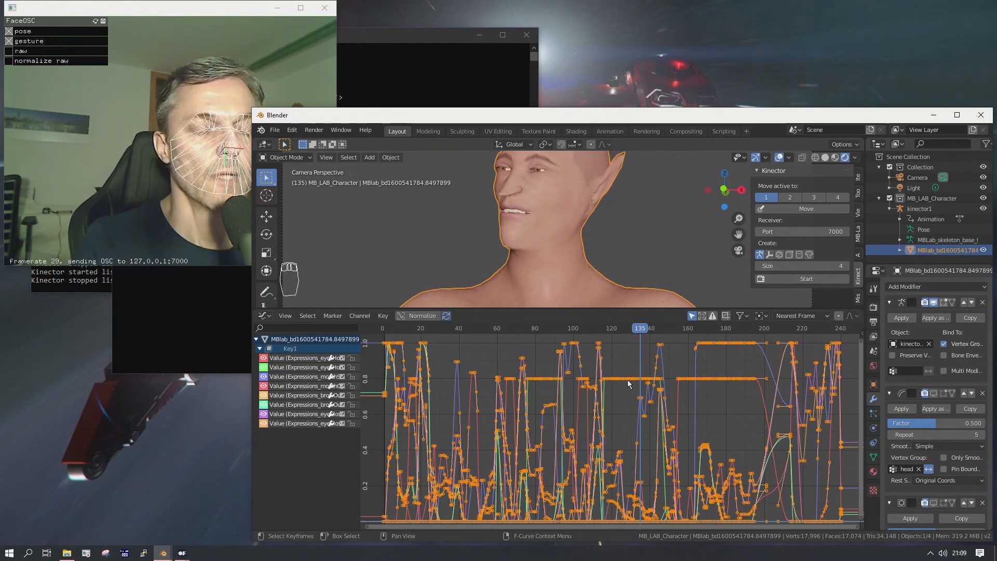
pyautogui.click(692, 317)
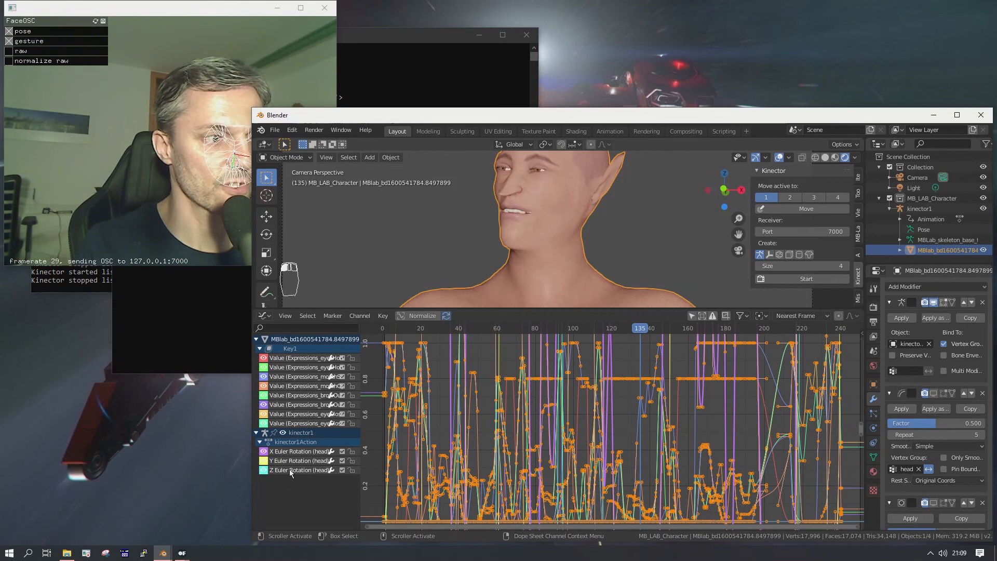
# - Smooth the head bone's X Euler Rotation curve three times
pyautogui.click(290, 450)
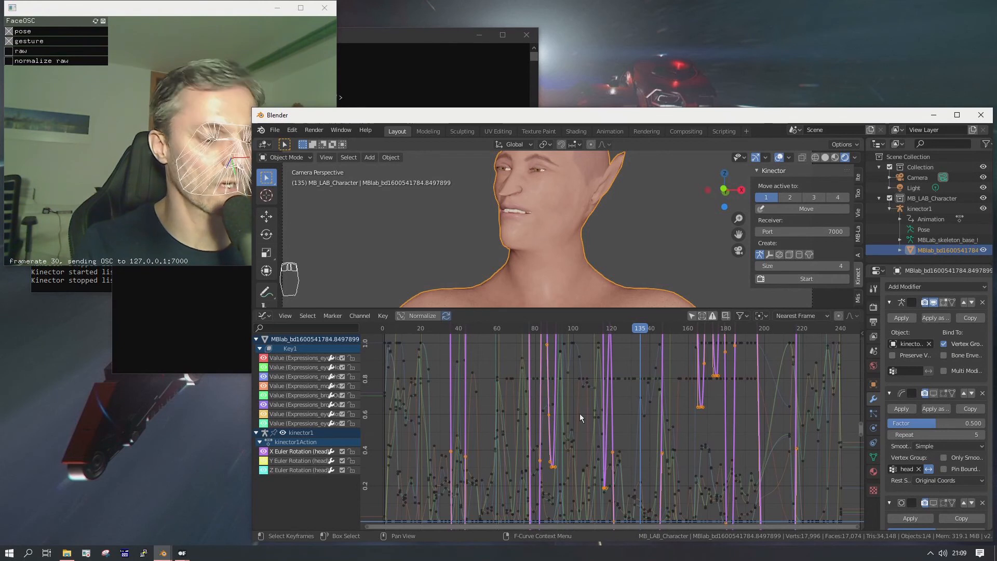
pyautogui.press('Home')
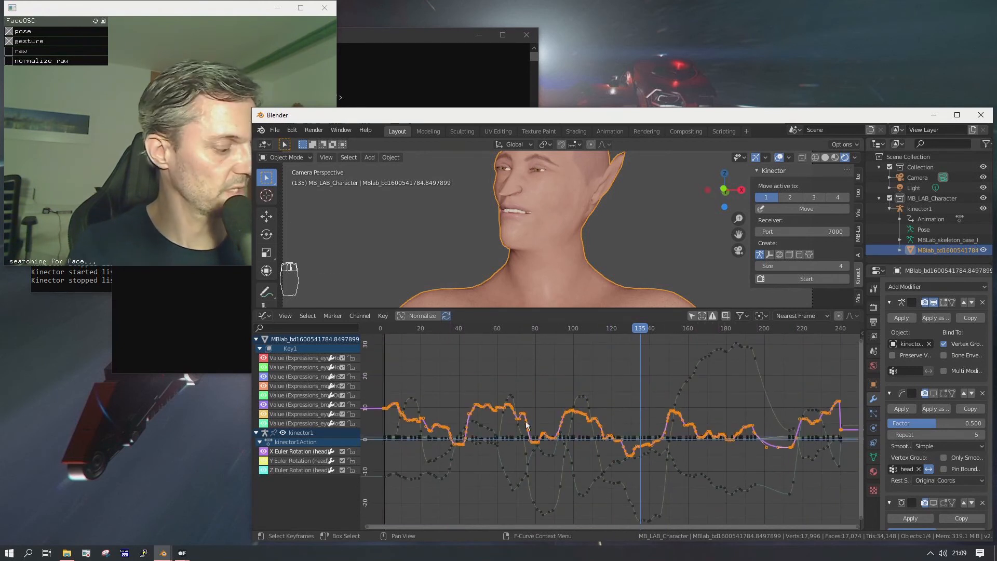
pyautogui.hotkey('alt', 'o')
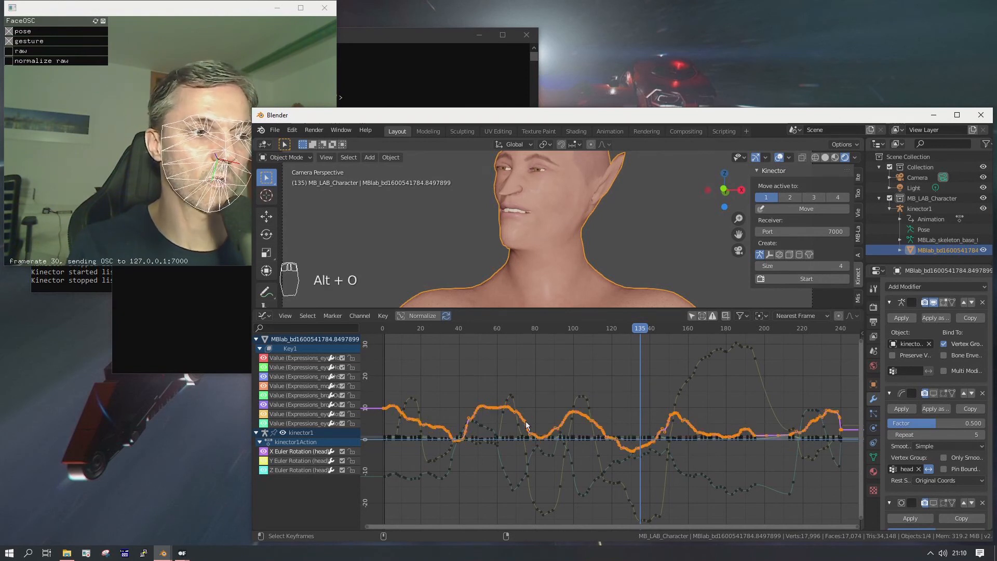
pyautogui.hotkey('alt', 'o')
pyautogui.hotkey('alt', 'o')
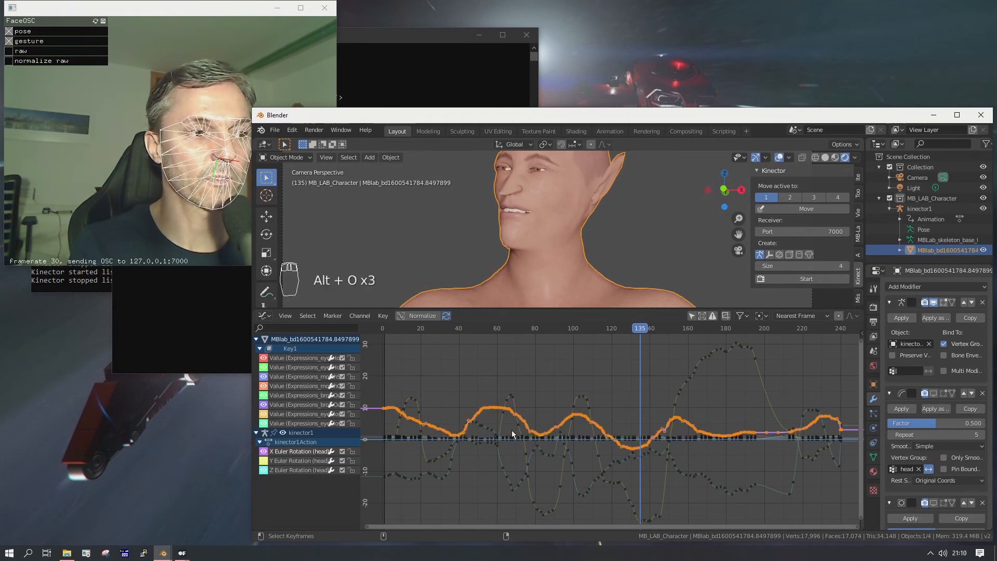
# - Smooth the head bone's Y Euler Rotation curve four times
pyautogui.click(306, 460)
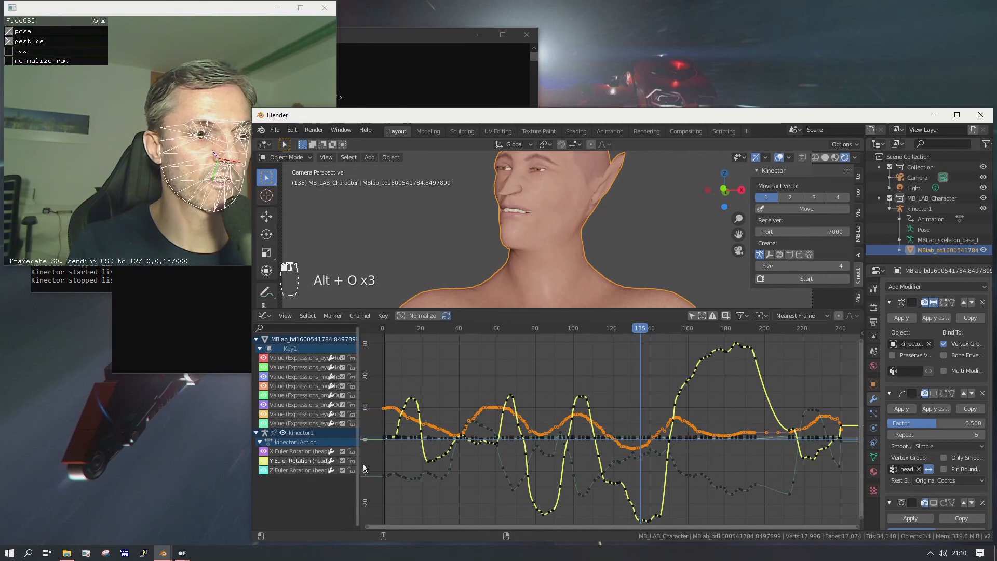
pyautogui.doubleClick(307, 461)
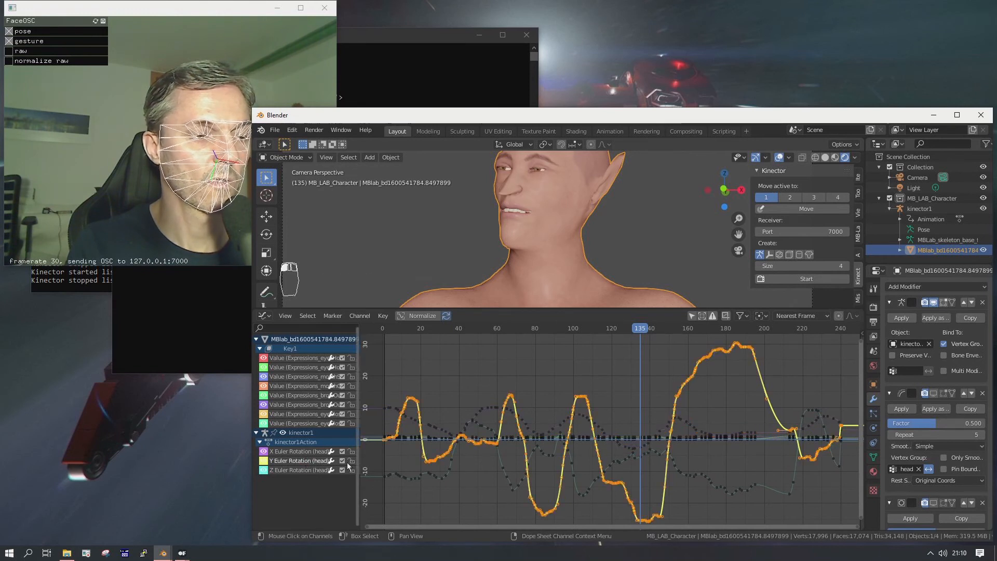
pyautogui.hotkey('alt', 'o')
pyautogui.hotkey('alt', 'o')
pyautogui.hotkey('alt', 'o')
pyautogui.hotkey('alt', 'o')
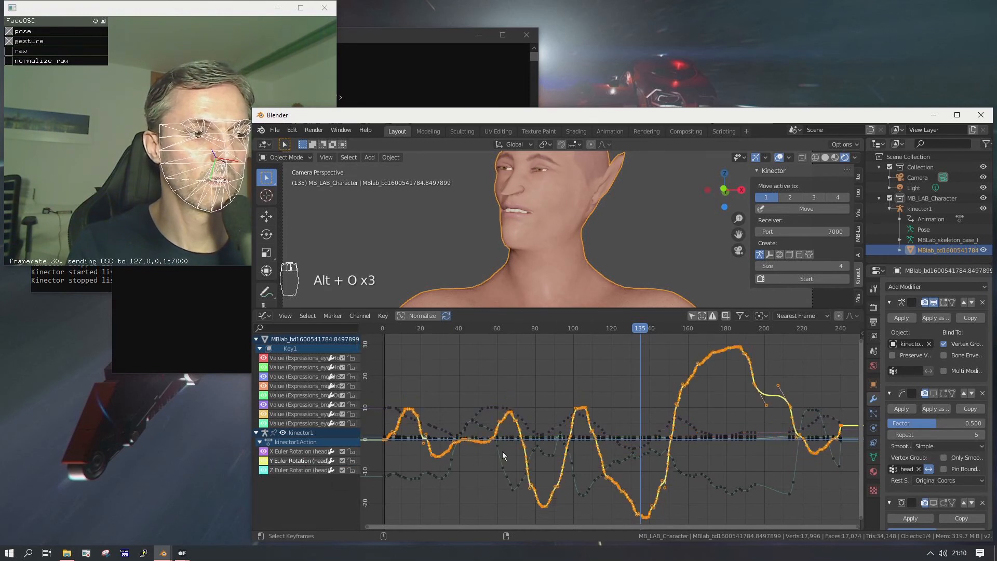
# - Smooth the head bone's Z Euler Rotation curve twice
pyautogui.doubleClick(308, 469)
pyautogui.hotkey('alt', 'o')
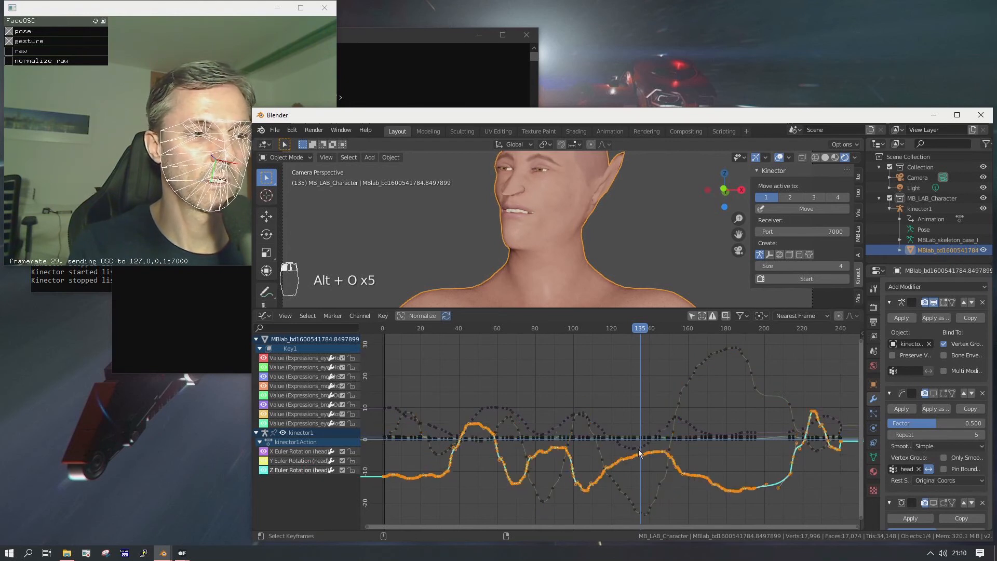
pyautogui.hotkey('alt', 'o')
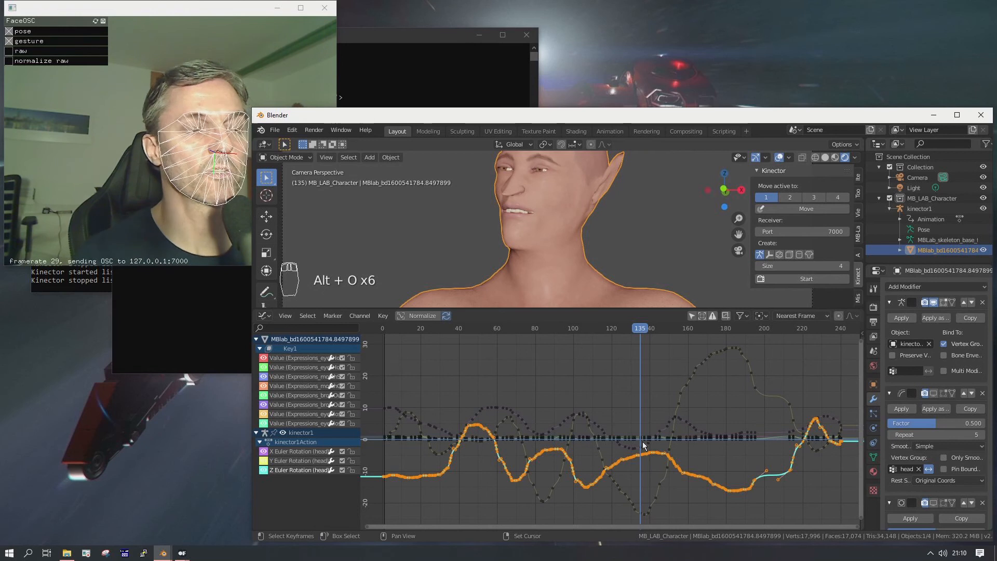
# - Deselect the mesh, hide the sidebar and play the animation from frame 1 in camera view to check the smoothed head motion
pyautogui.hotkey('shift', 'Left')
pyautogui.click(660, 244)
pyautogui.press('n')
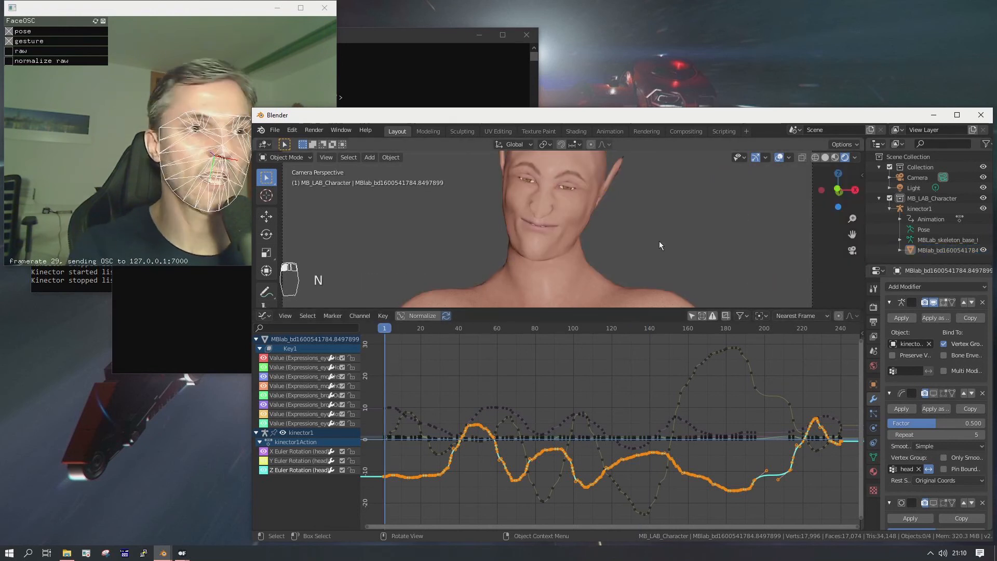
pyautogui.moveTo(618, 213)
pyautogui.mouseDown(button='middle')
pyautogui.moveTo(631, 234)
pyautogui.moveTo(606, 205)
pyautogui.mouseUp(button='middle')
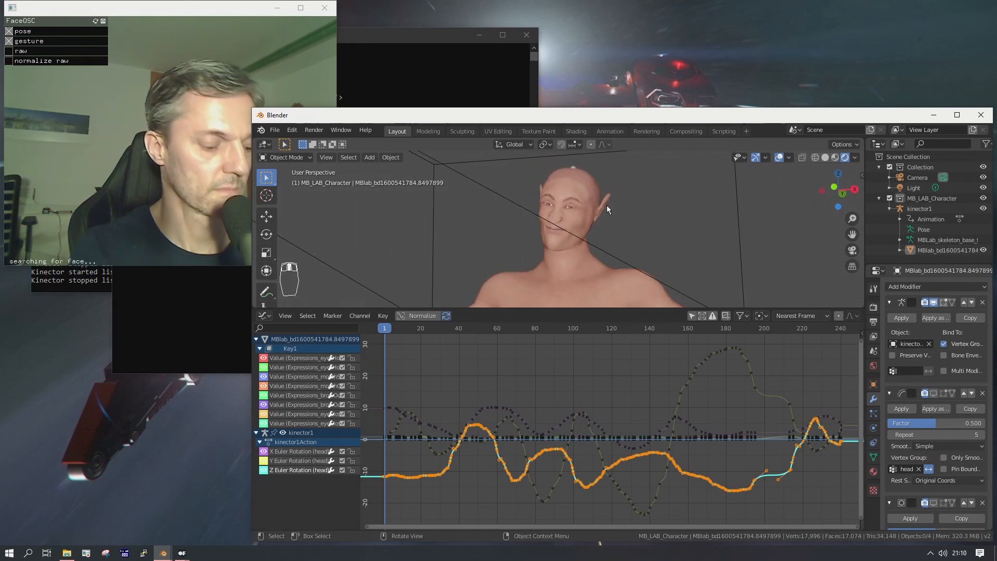
pyautogui.press('KP_0')
pyautogui.press('space')
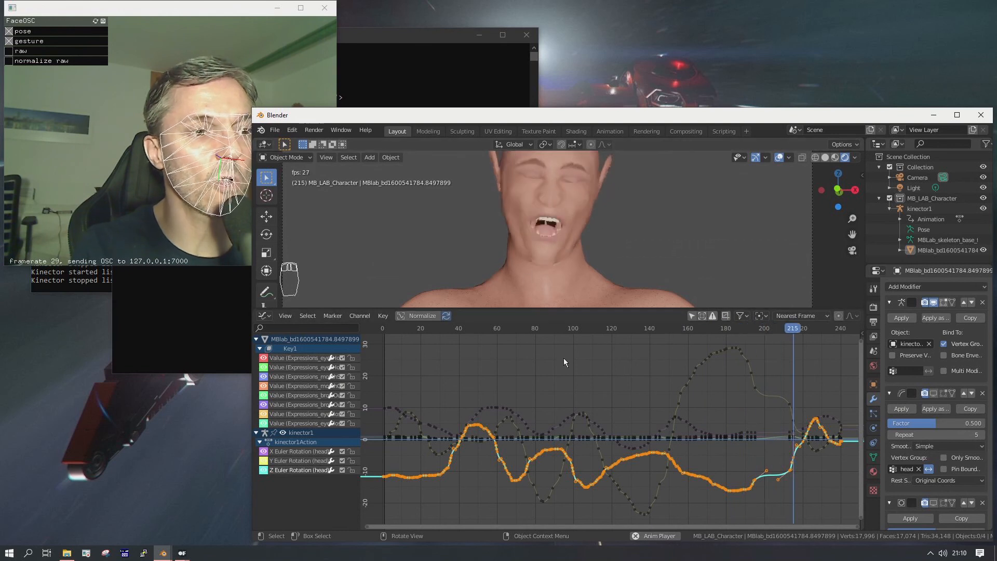
pyautogui.press('space')
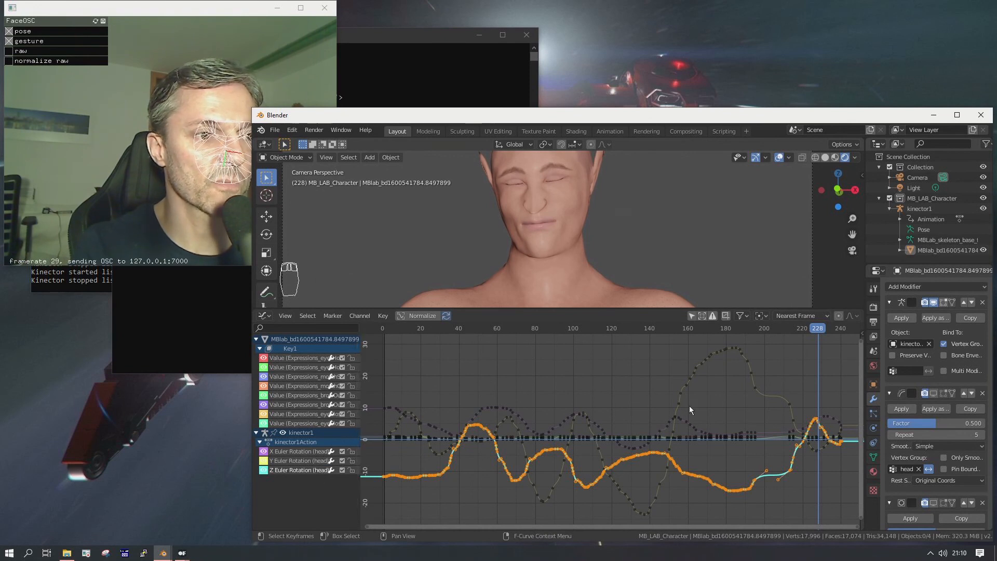
# - Smooth the Expressions_eyeClosedL_max and Expressions_eyeClosedR_max shape key curves once each
pyautogui.click(690, 380)
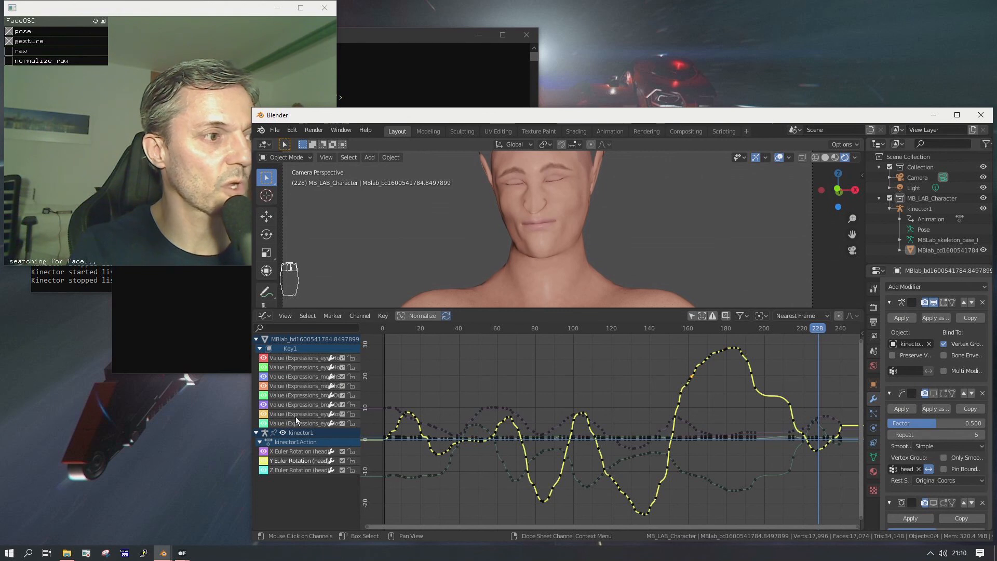
pyautogui.click(303, 359)
pyautogui.click(308, 367)
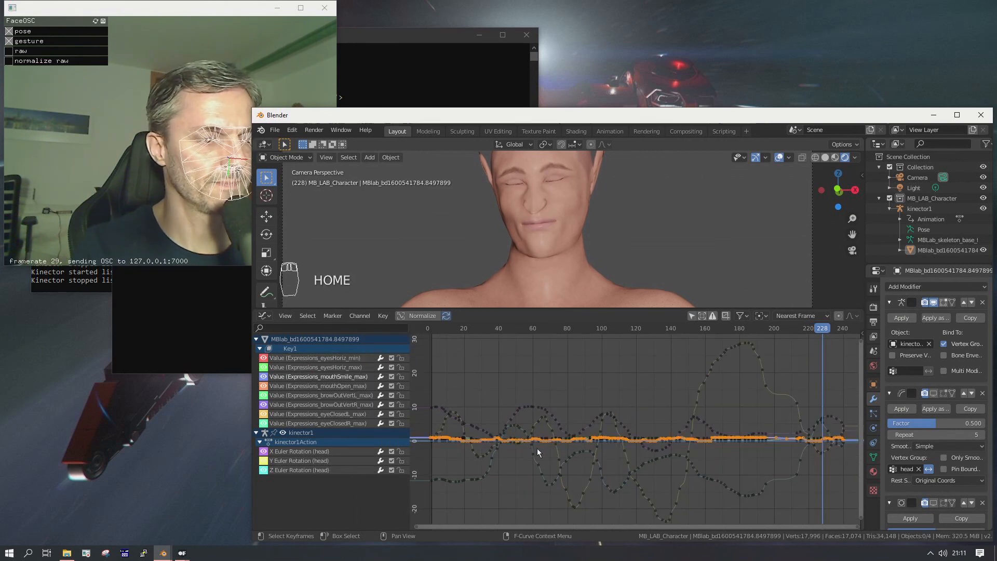
pyautogui.scroll(2, 537, 441)
pyautogui.scroll(5, 532, 444)
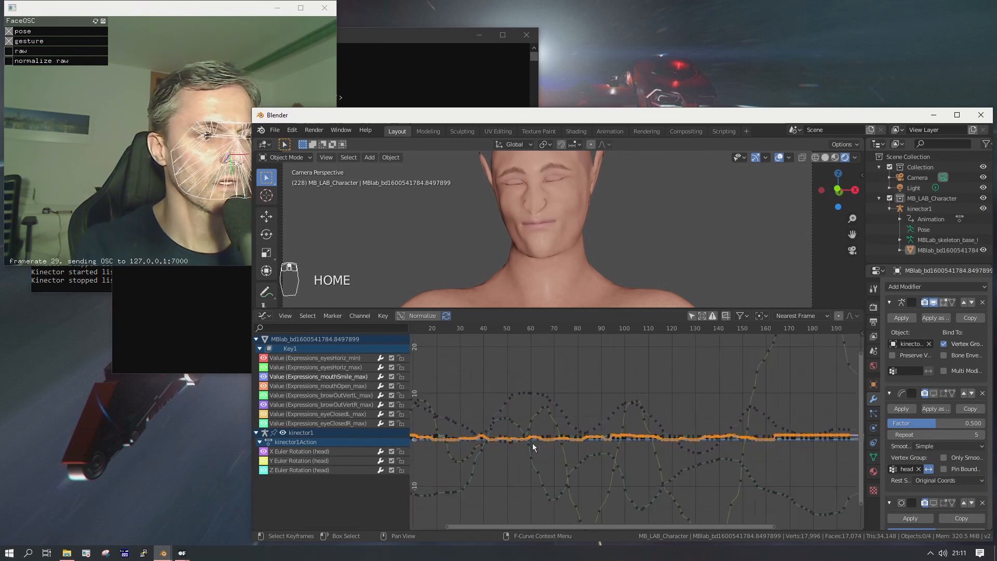
pyautogui.scroll(1, 544, 445)
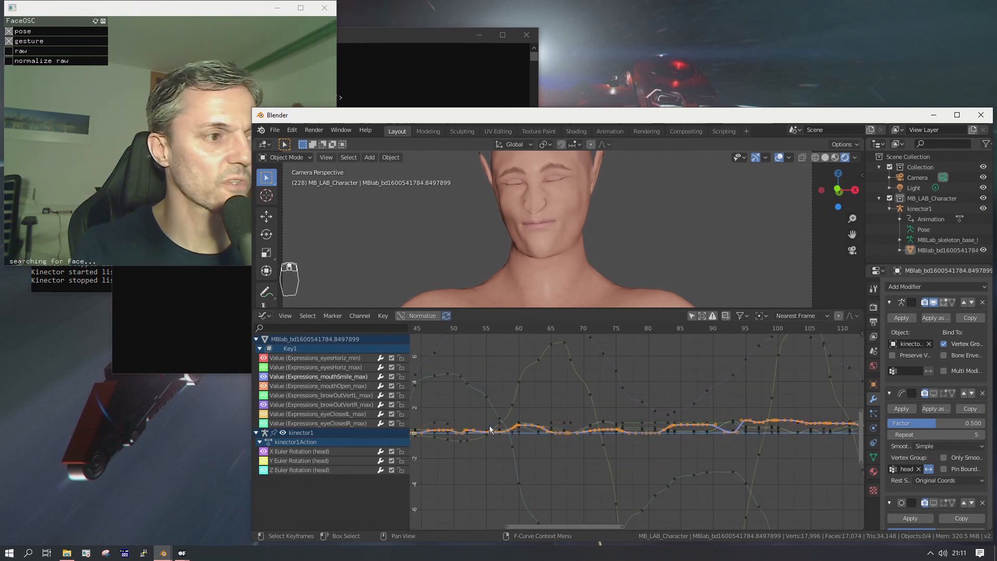
pyautogui.click(342, 413)
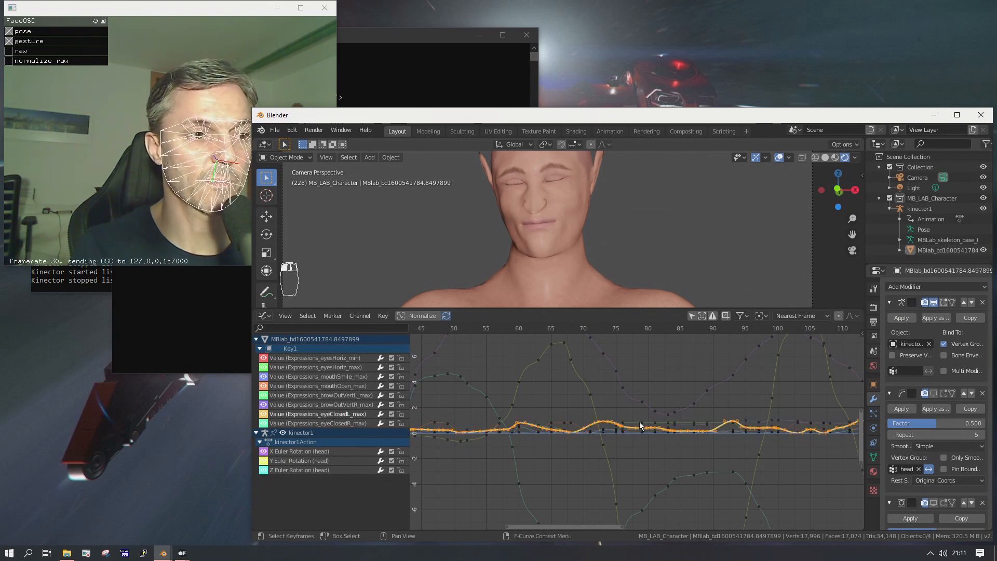
pyautogui.hotkey('alt', 'o')
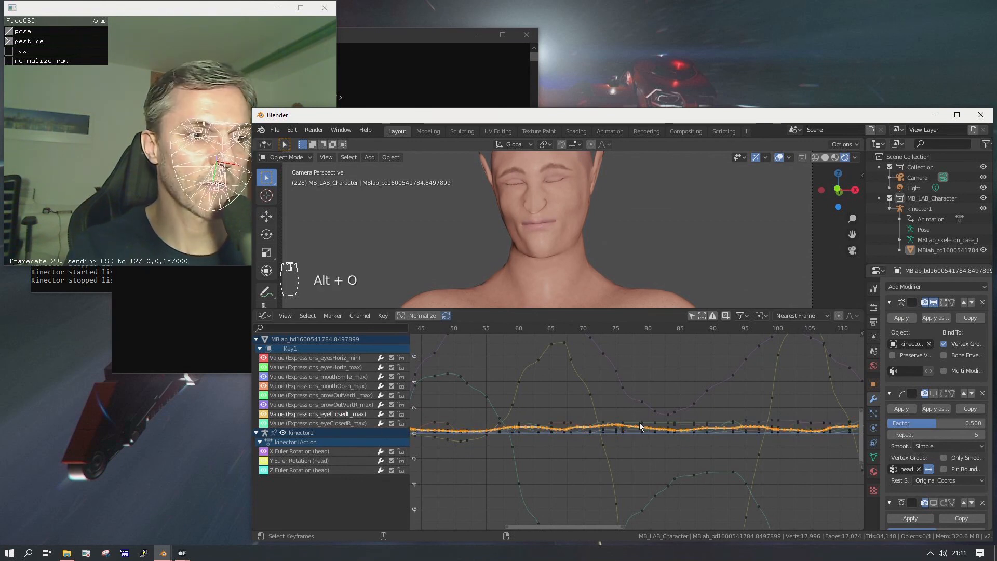
pyautogui.click(347, 423)
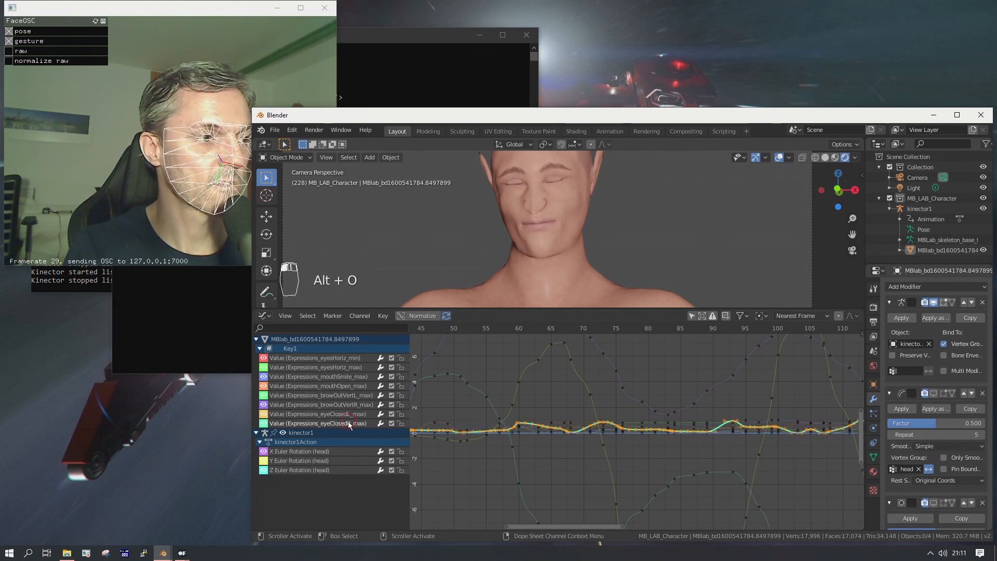
pyautogui.hotkey('alt', 'o')
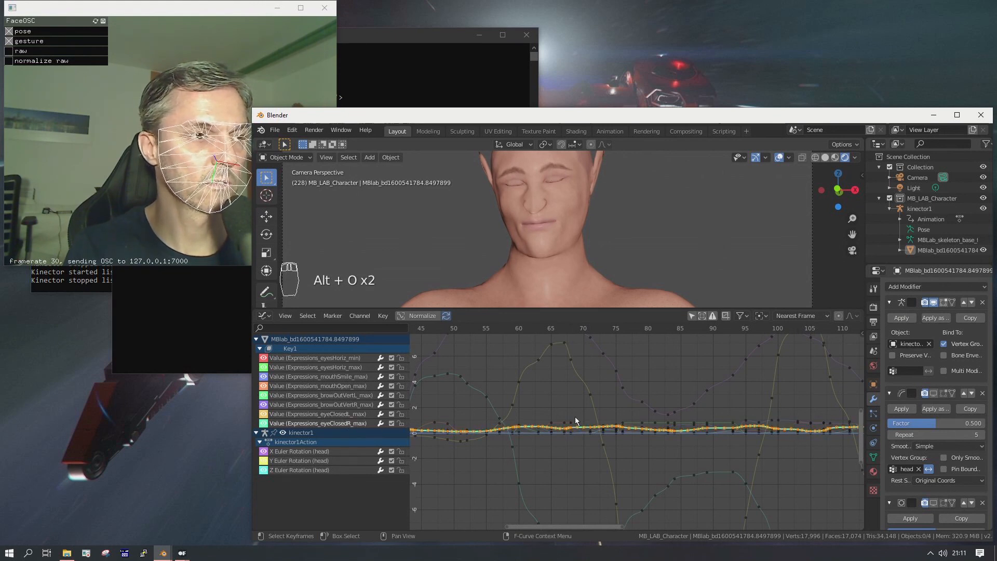
# - Replay the animation from frame 1 to check the smoothed eyelid movement
pyautogui.hotkey('shift', 'Left')
pyautogui.press('space')
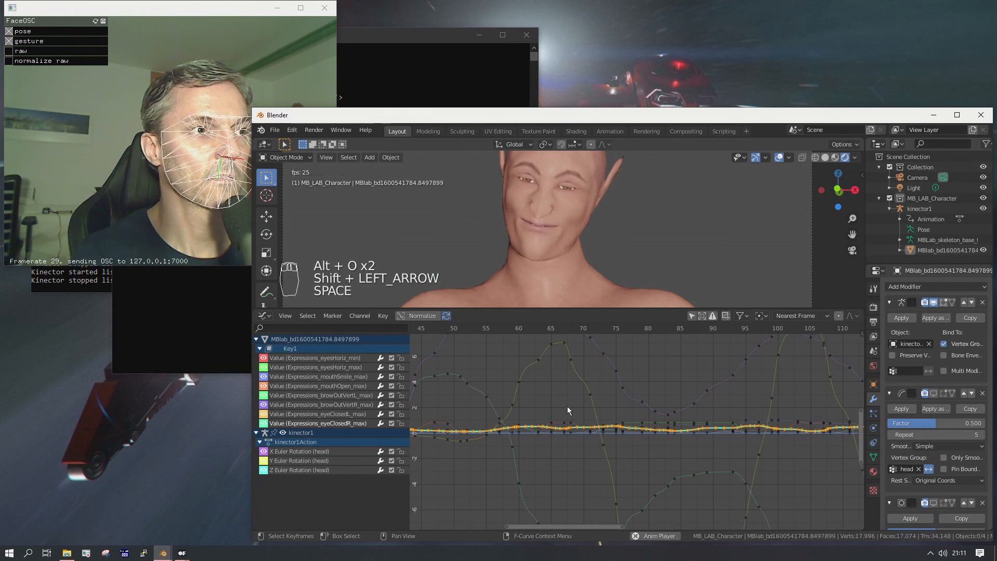